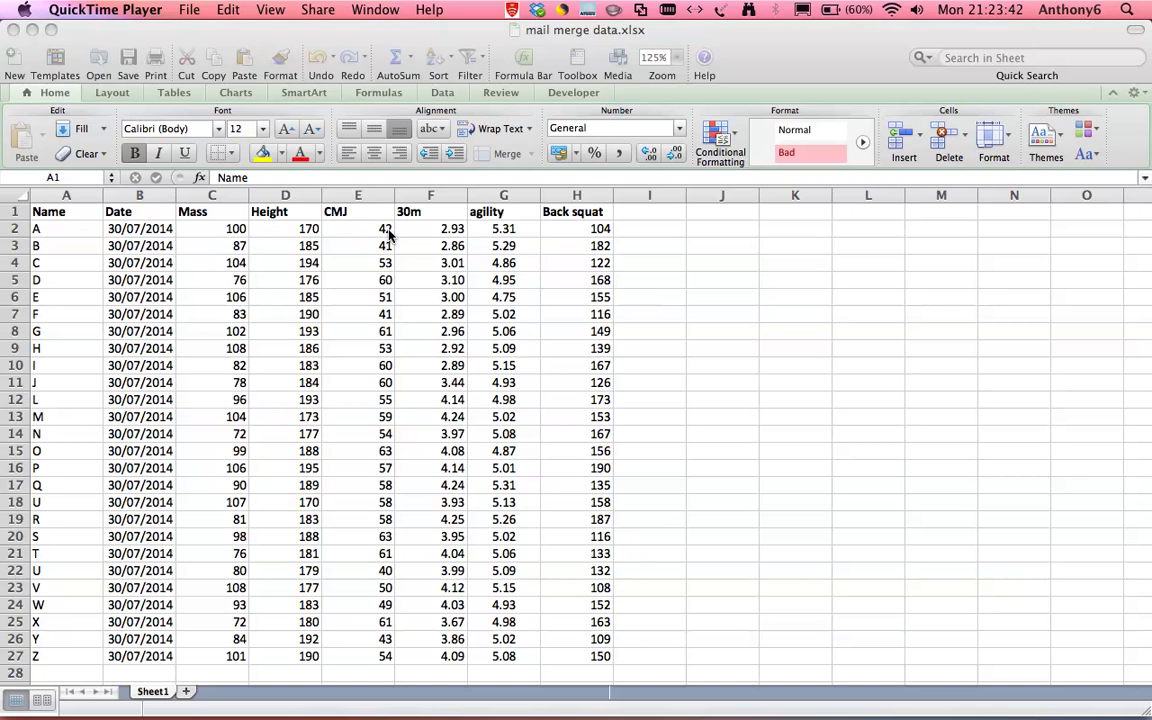
Switch to the Word document Mail merge template.docx and review its header, test fields and generic message.
key(F3)
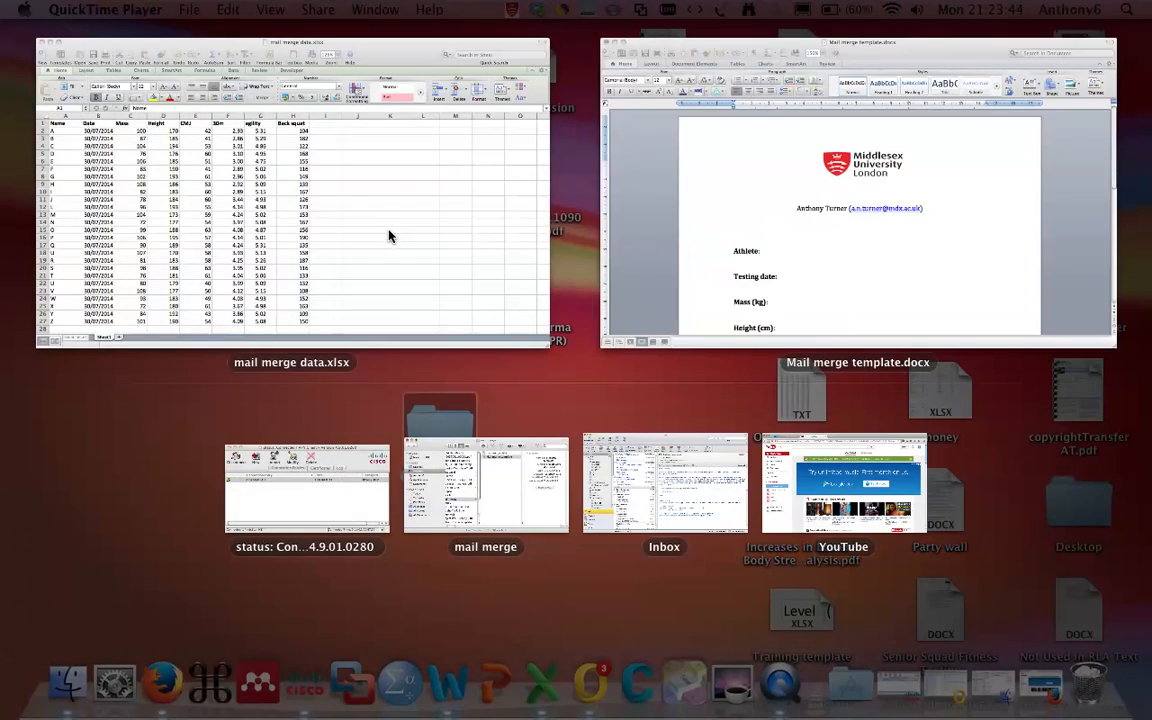
click(808, 190)
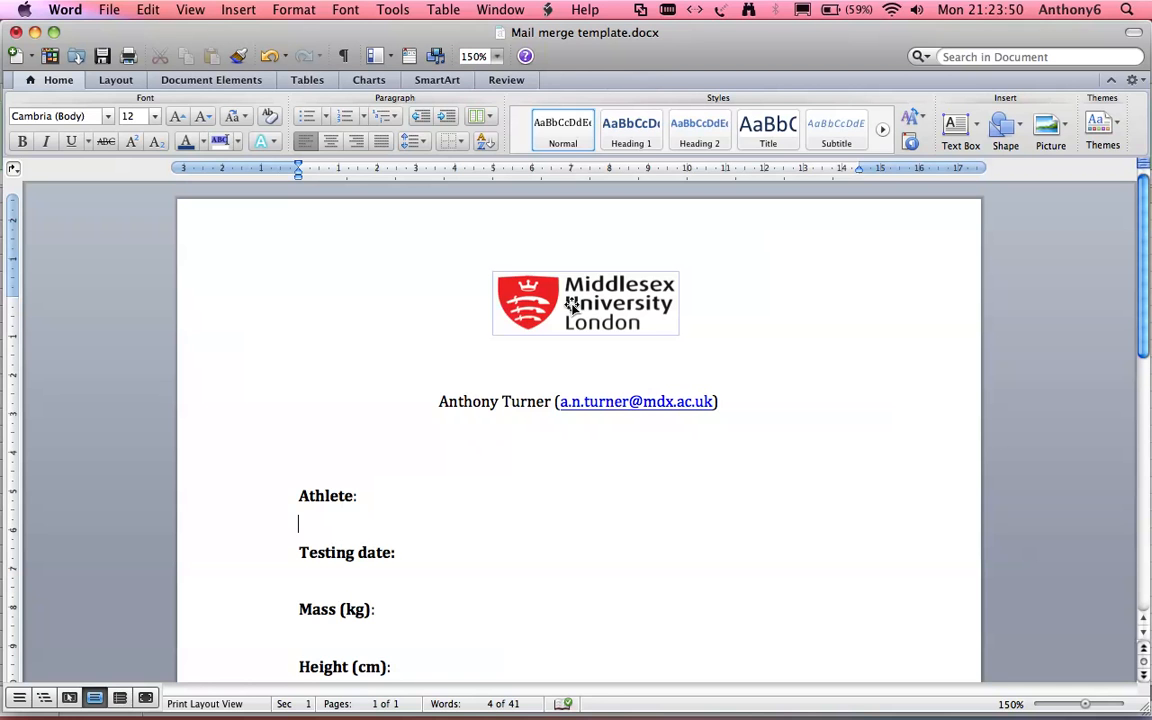
scroll(571, 305, down, 3)
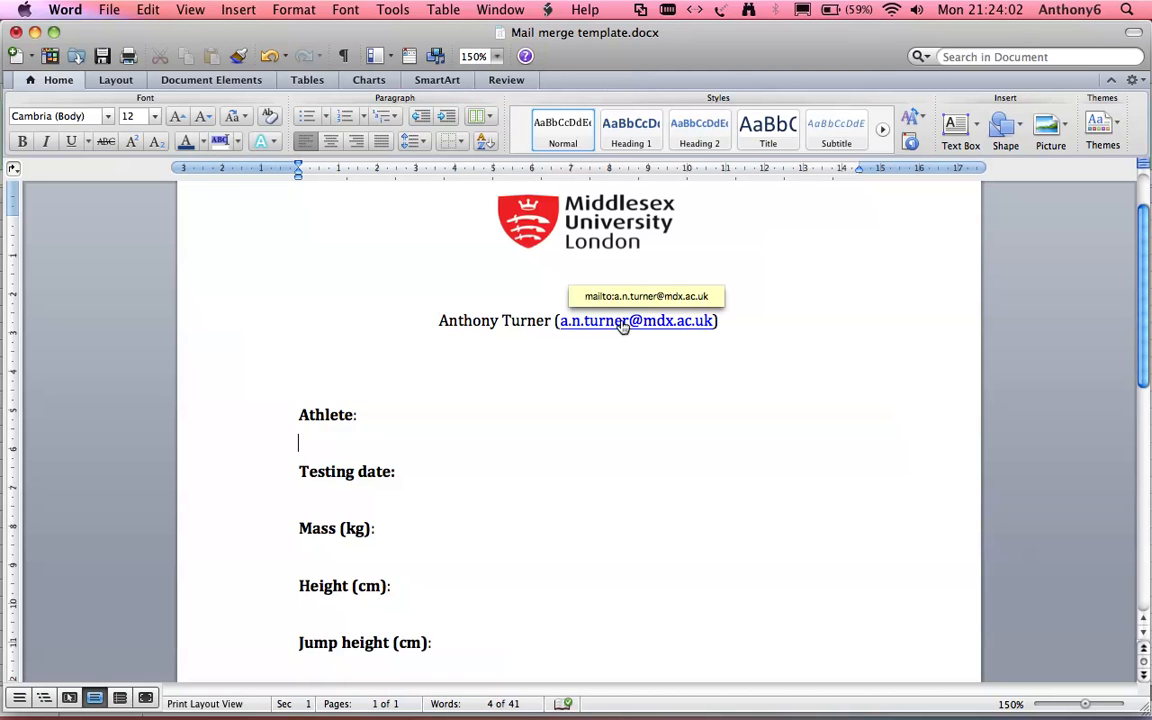
scroll(578, 430, down, 4)
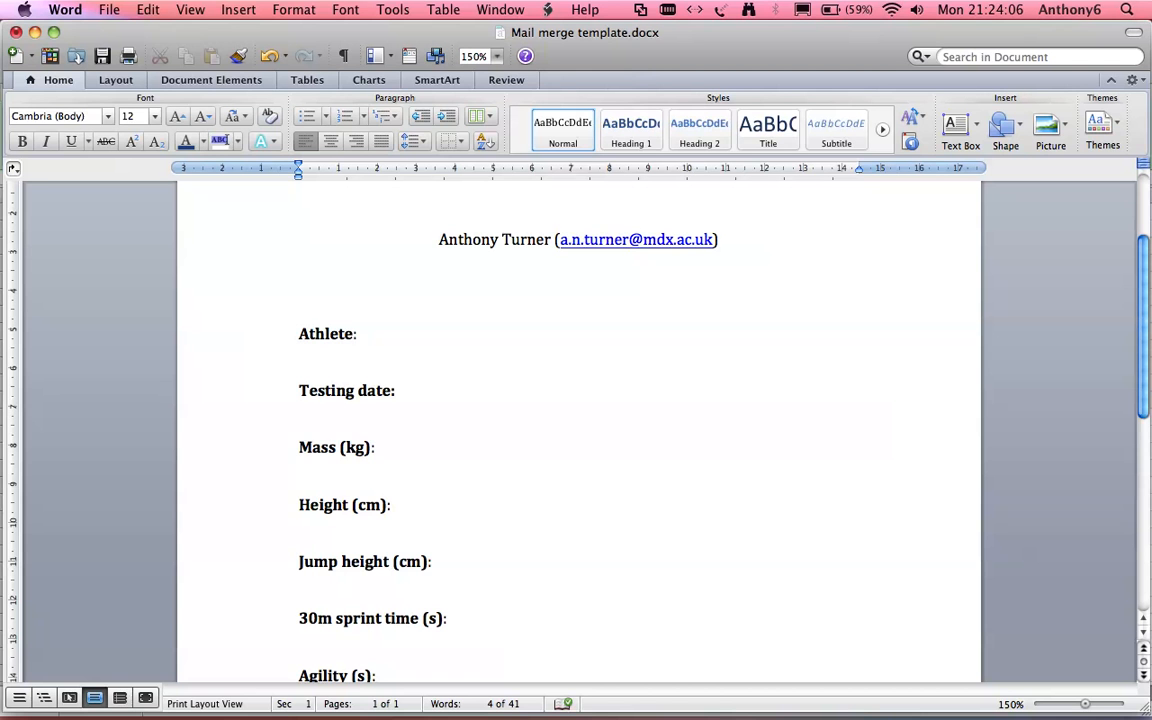
scroll(578, 430, down, 10)
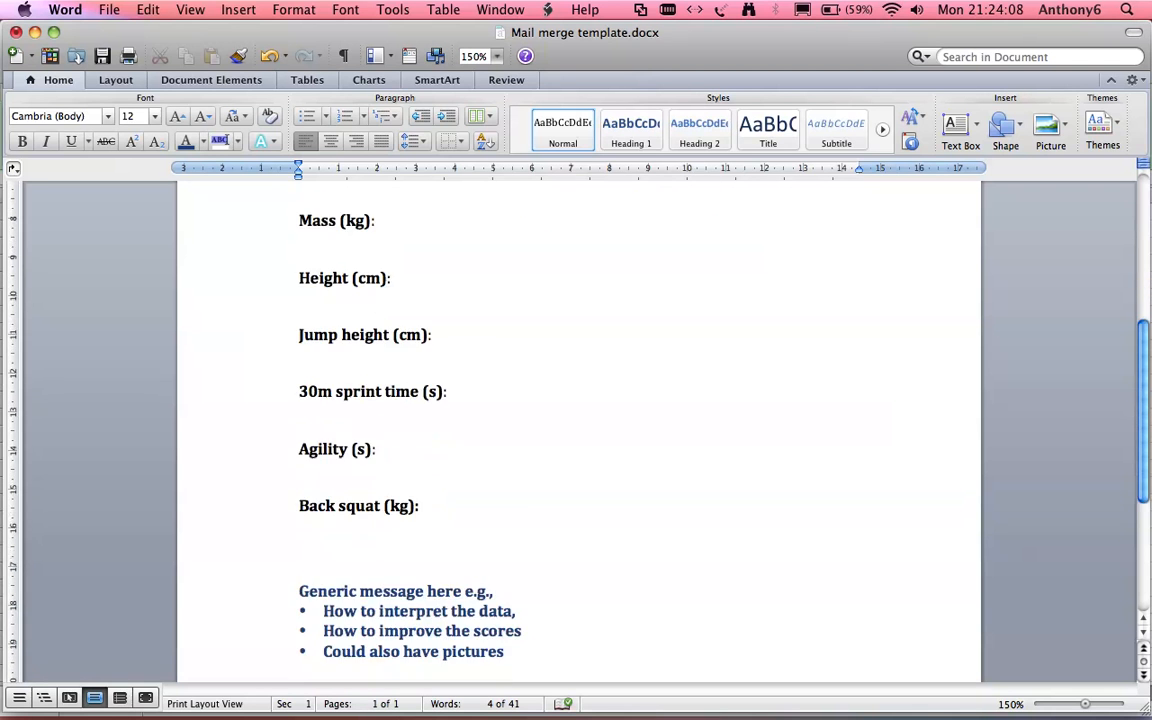
scroll(578, 430, up, 8)
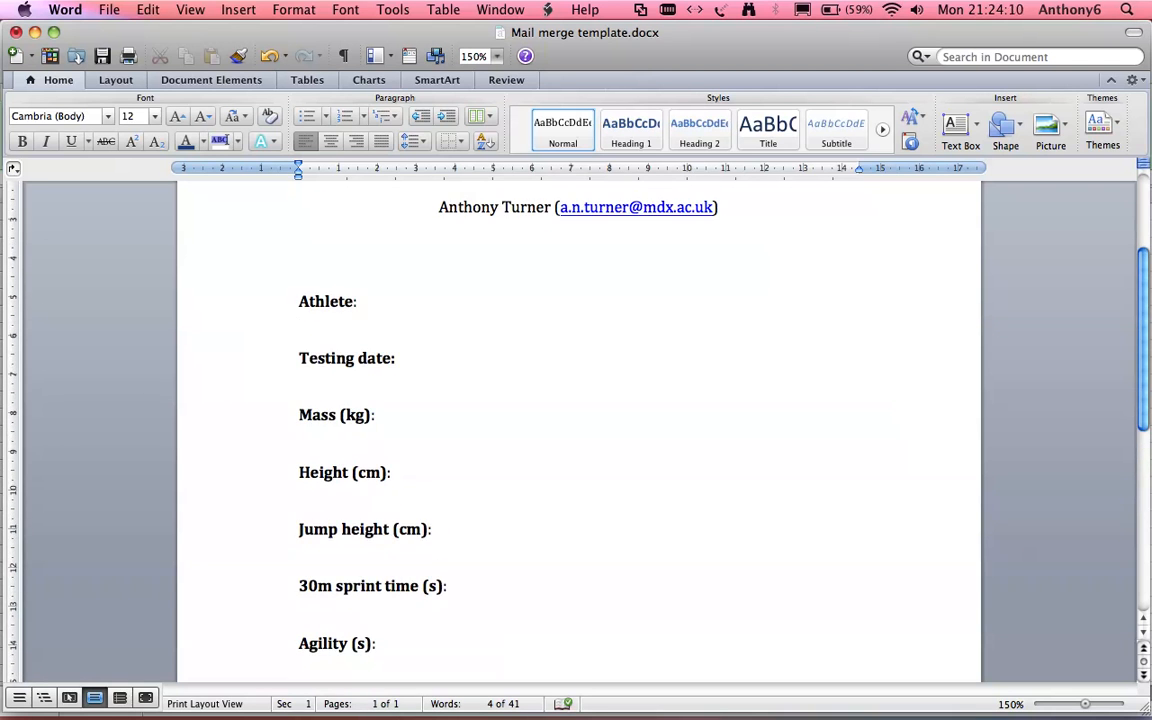
Open the Mail Merge Manager and set the template's document type to Form Letters.
click(396, 11)
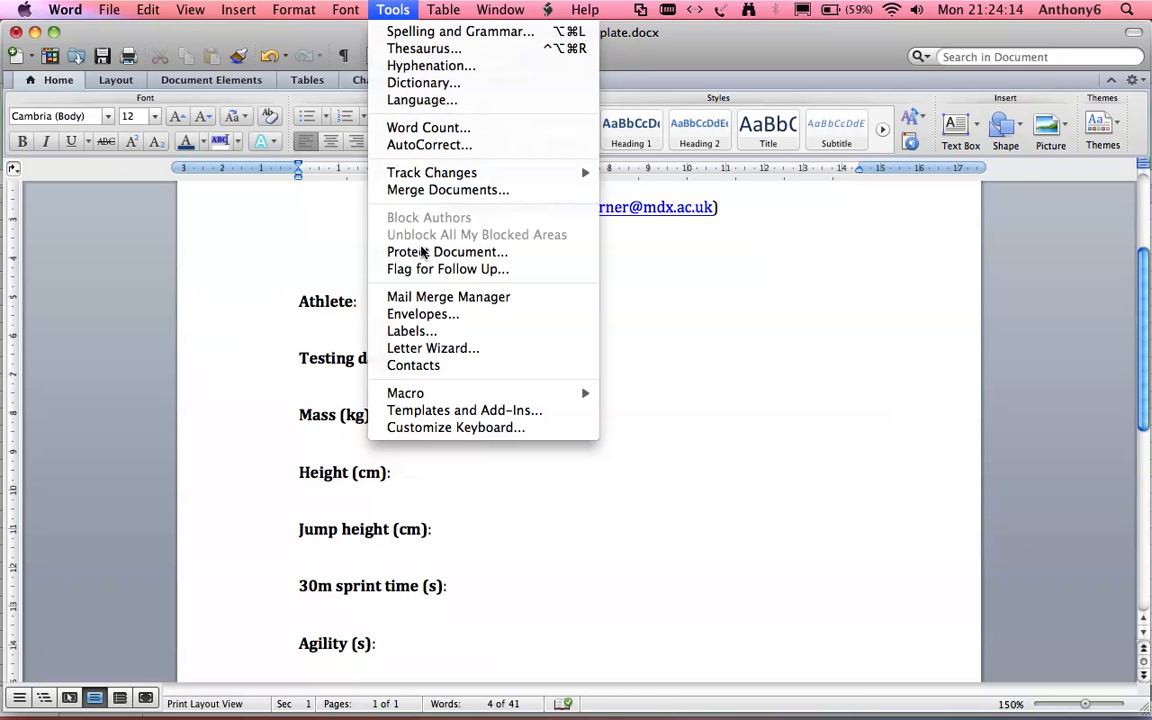
click(422, 297)
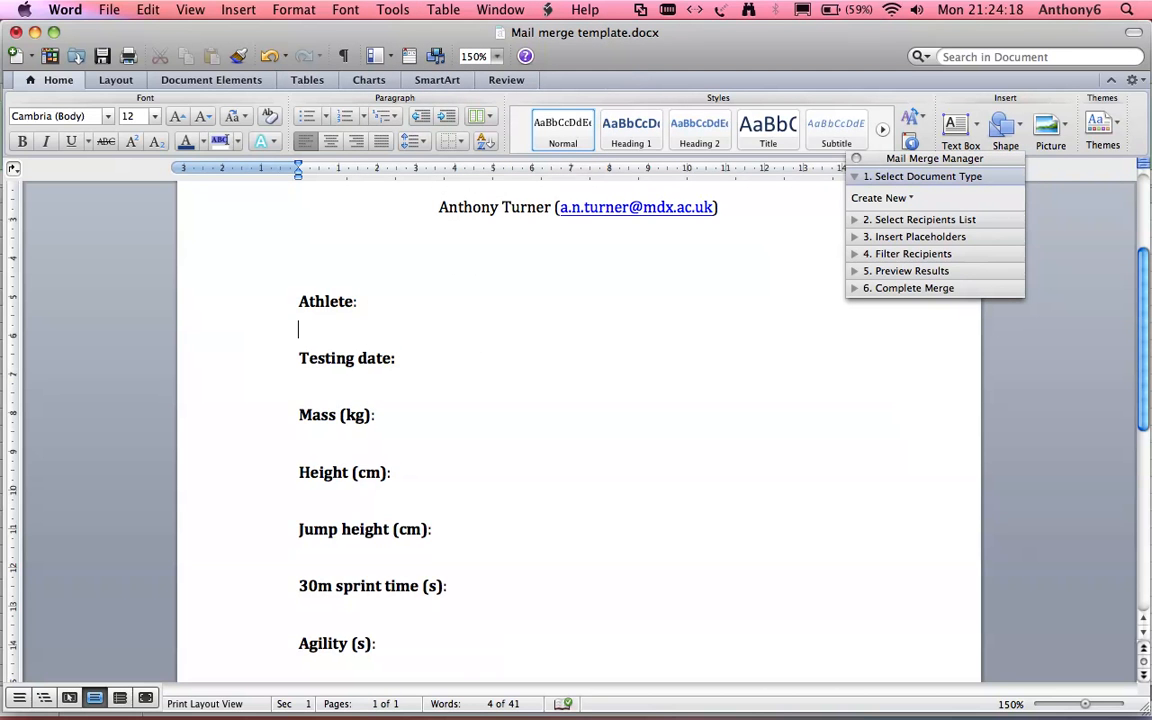
click(902, 199)
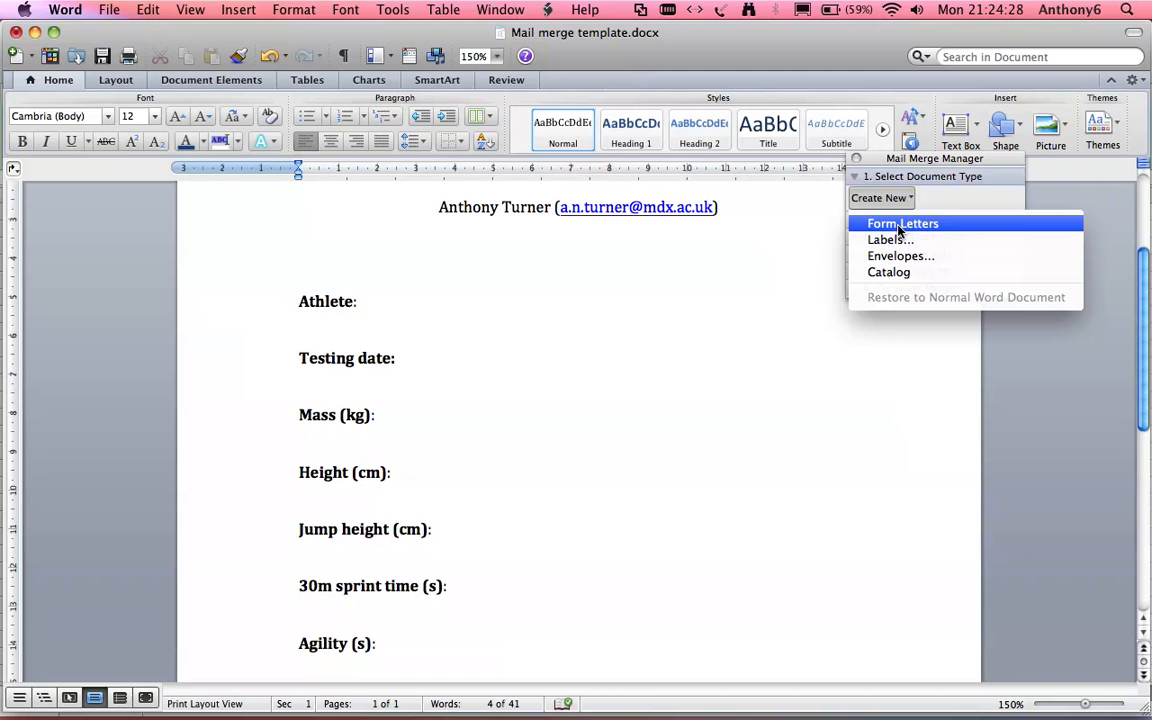
click(898, 224)
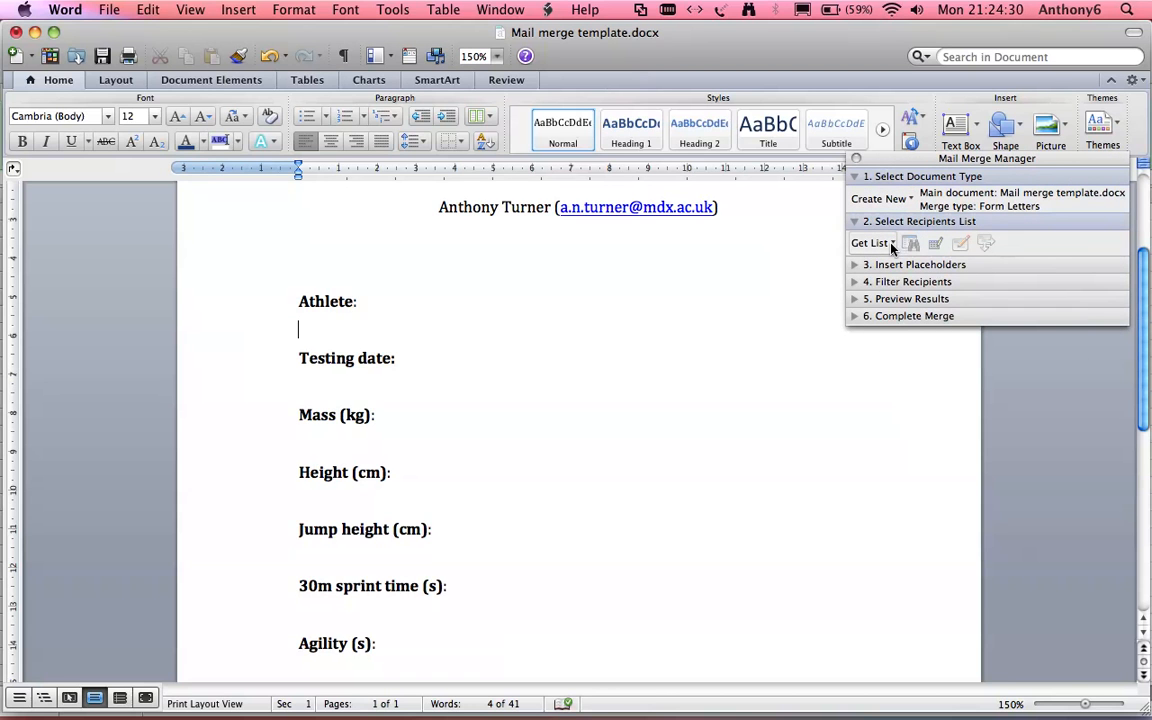
Load mail merge data.xlsx as the recipients list, using the entire worksheet of Sheet1.
click(891, 243)
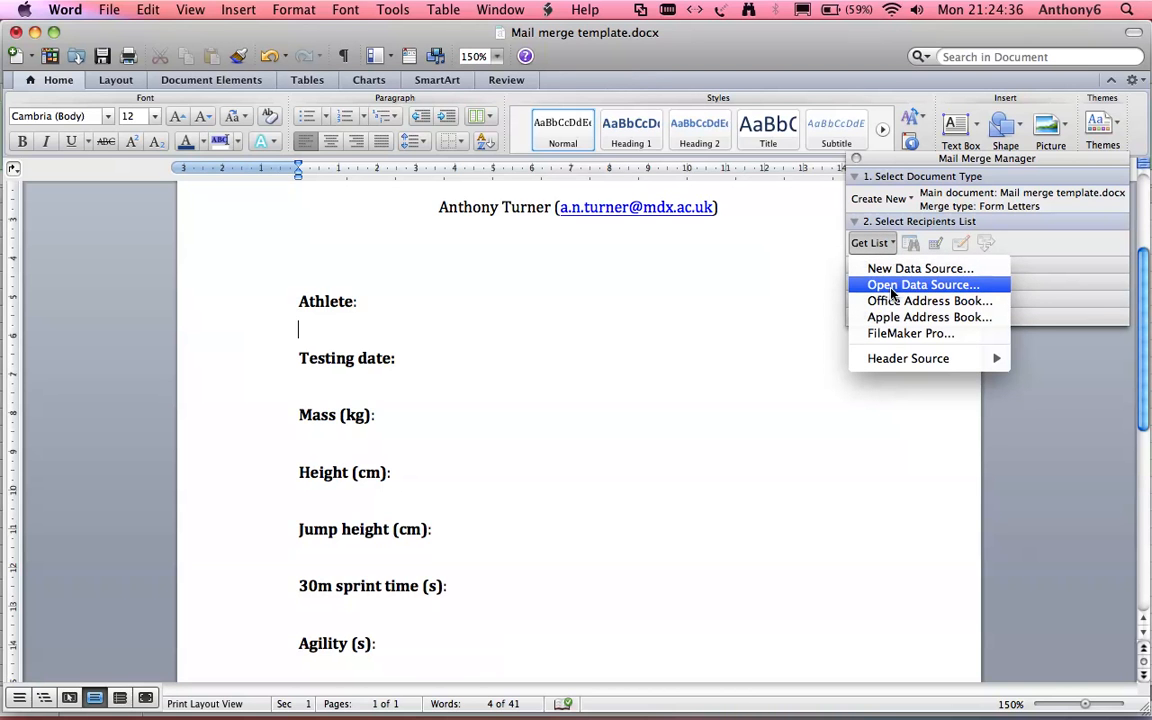
click(893, 286)
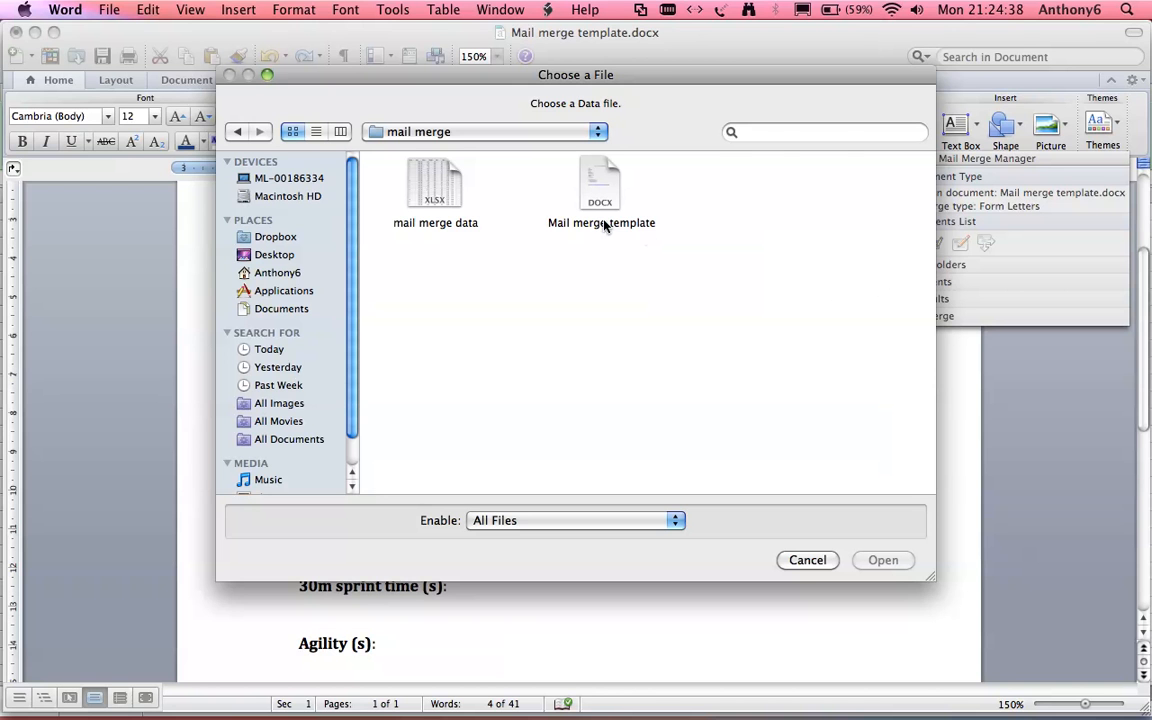
click(435, 184)
double_click(435, 184)
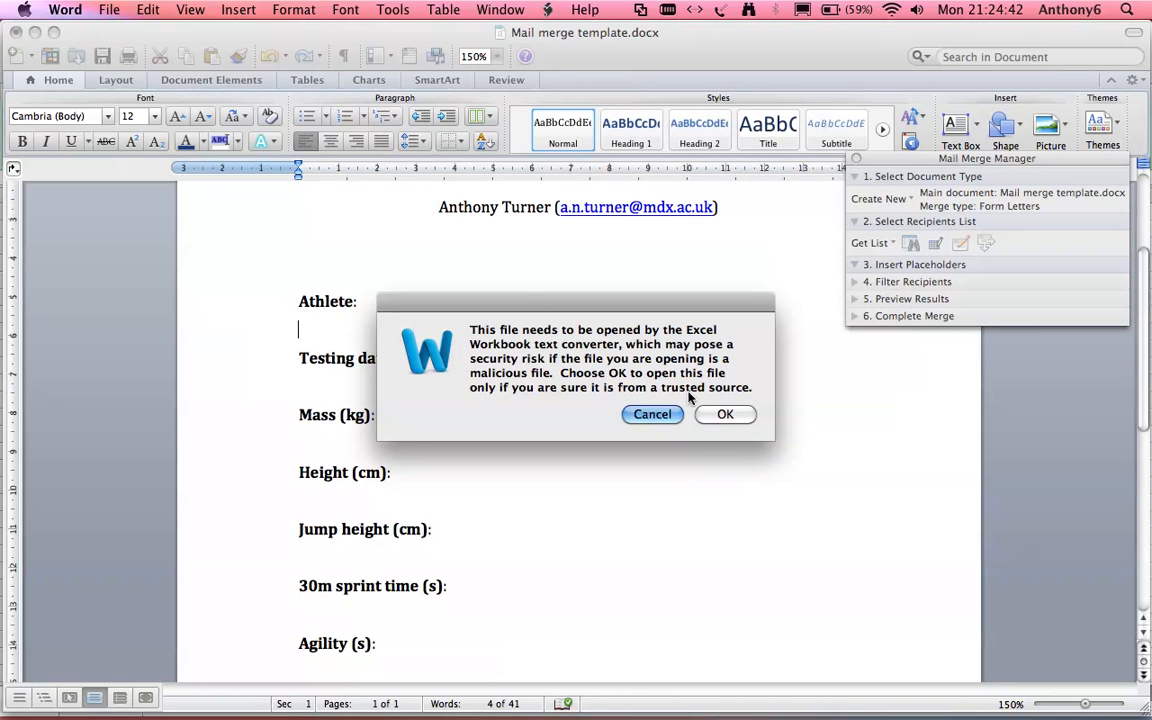
click(724, 415)
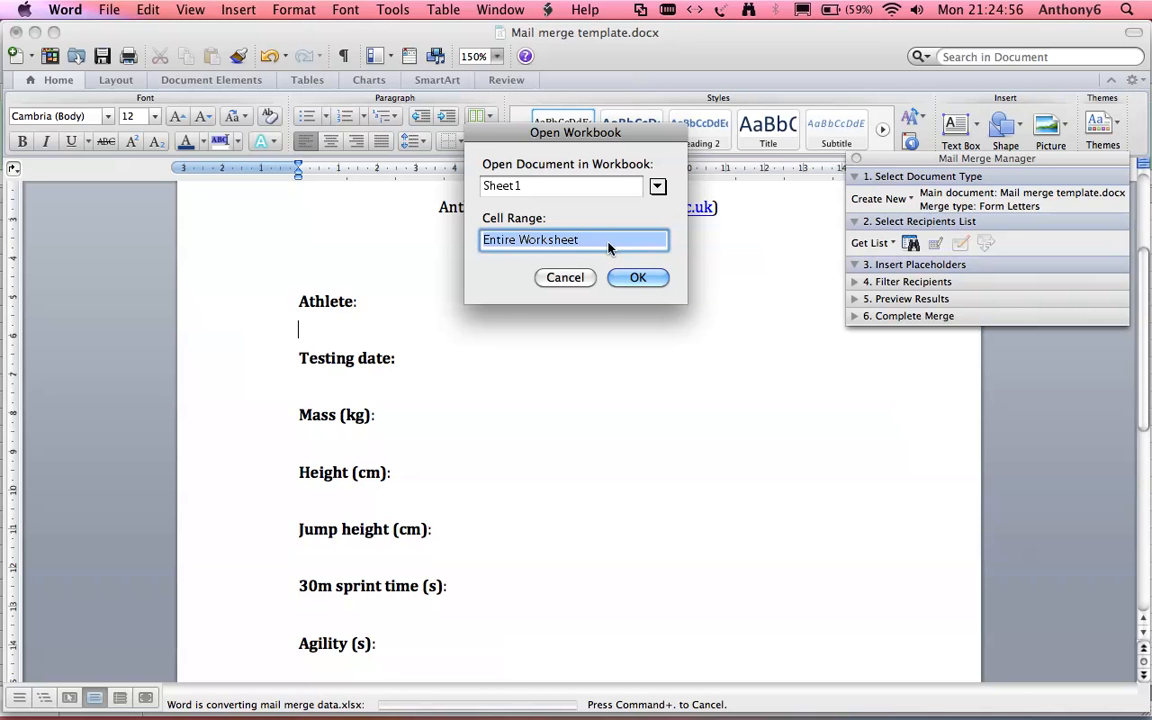
click(645, 280)
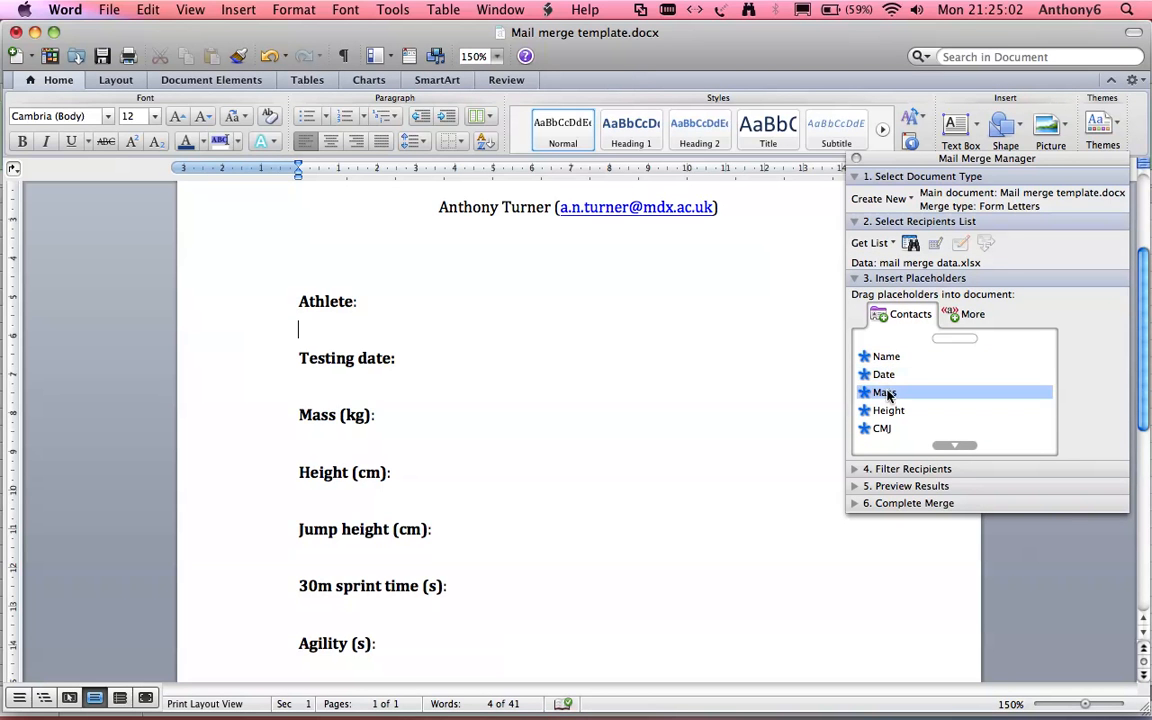
Compare the available merge placeholders with the column headings in the Excel data sheet, returning to the Word template.
click(950, 447)
click(950, 447)
click(950, 447)
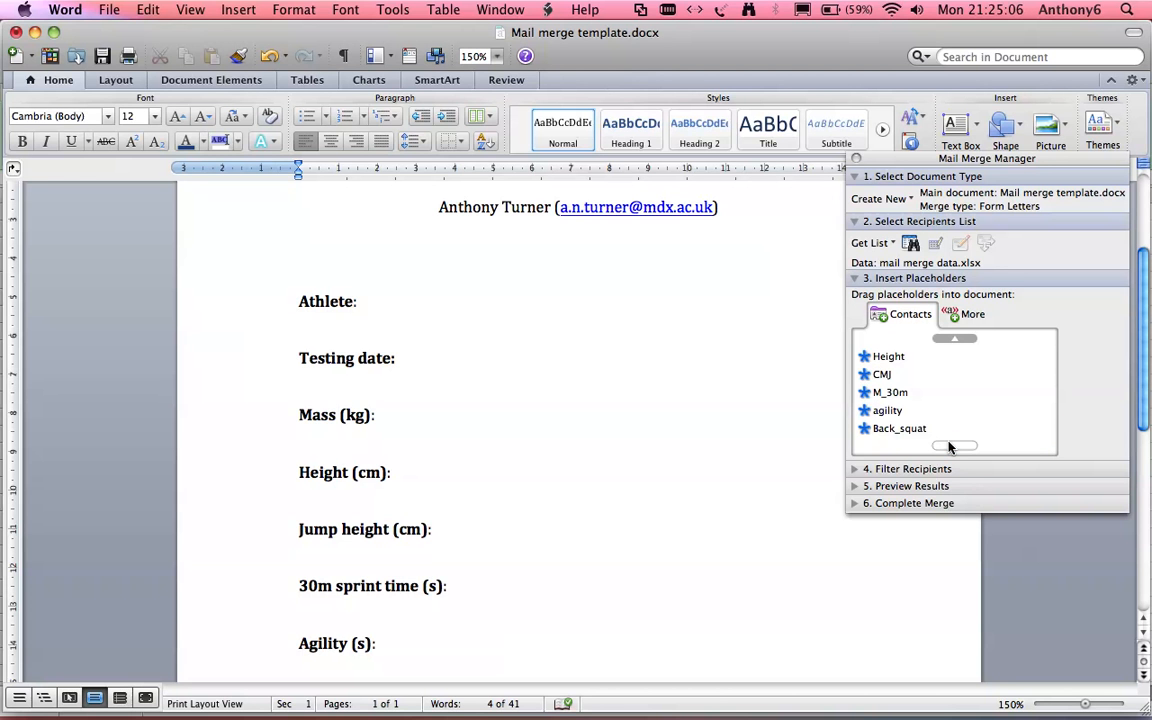
click(950, 341)
click(950, 341)
click(950, 341)
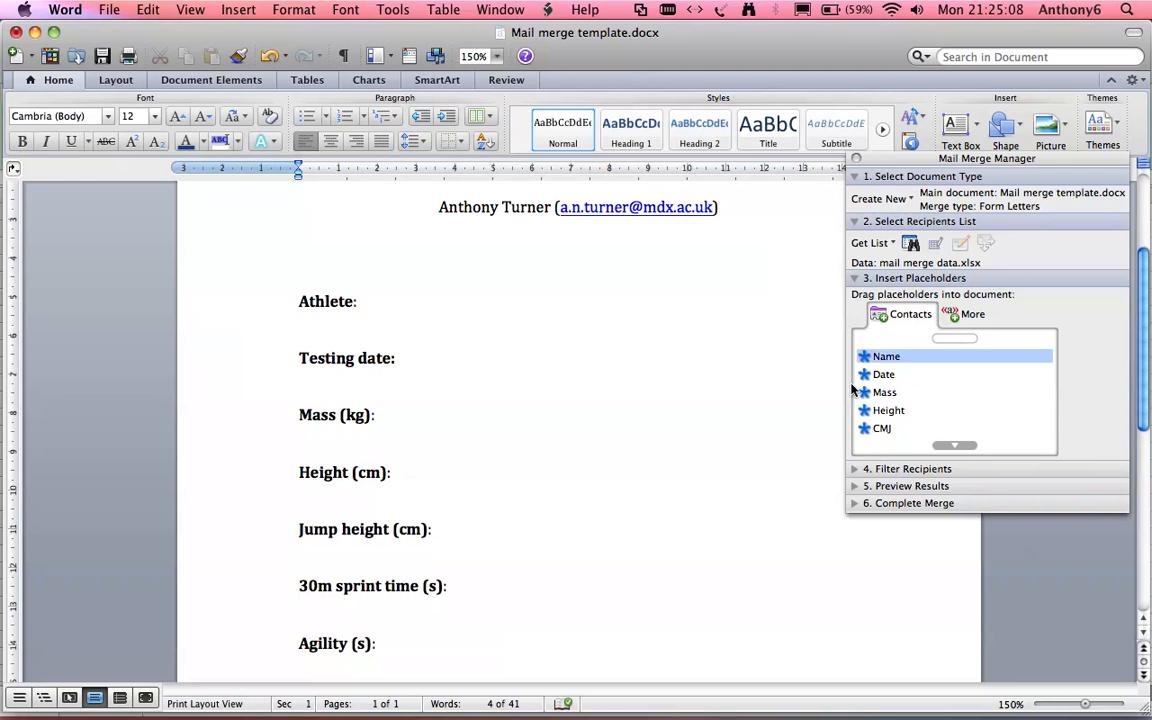
key(F3)
click(444, 205)
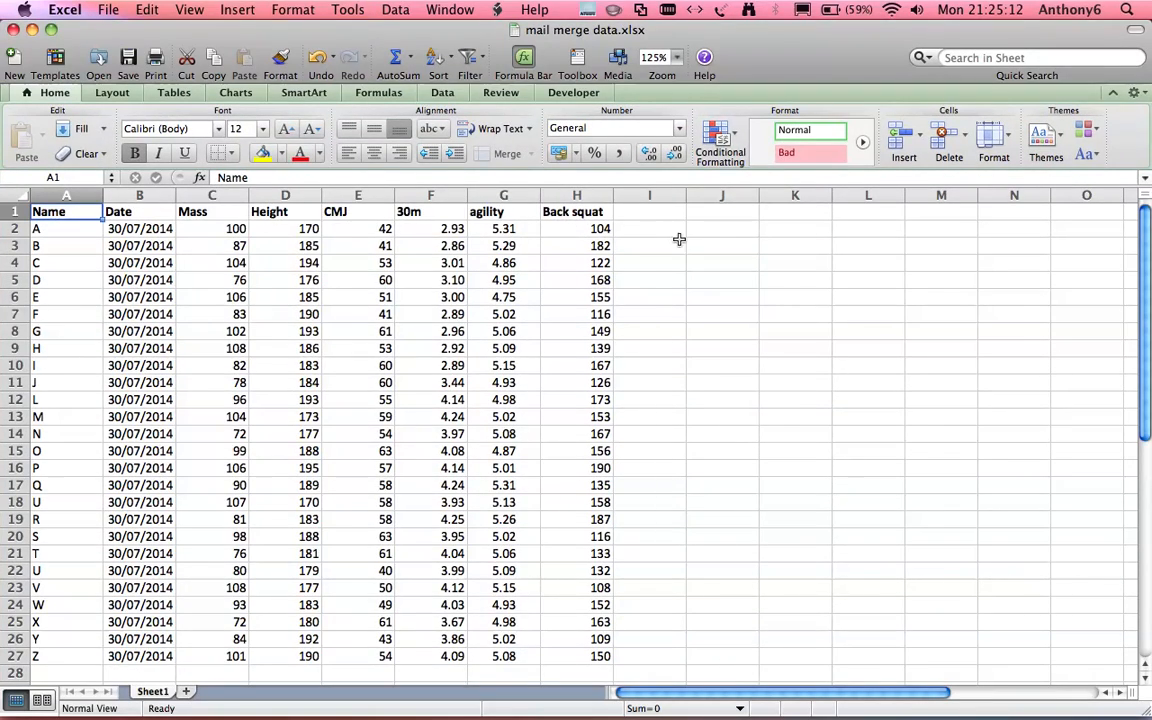
key(F3)
click(870, 236)
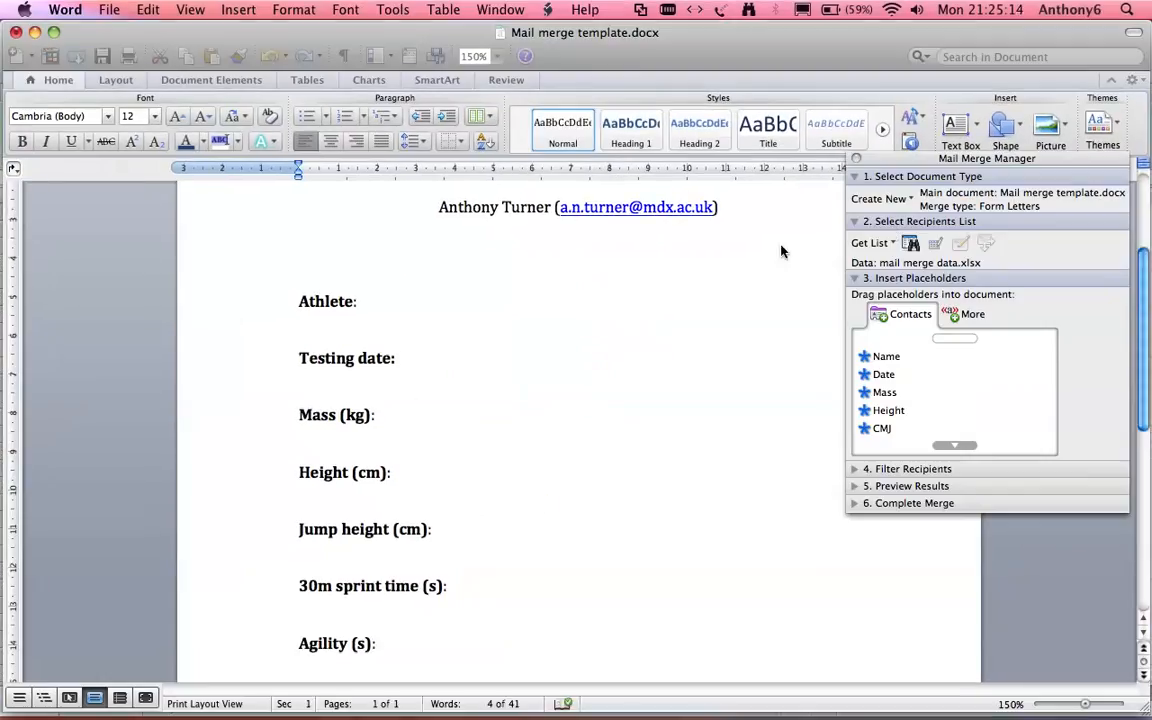
Insert the Name, Date, Mass and Height placeholders after the Athlete, Testing date, Mass (kg) and Height (cm) labels.
click(298, 328)
click(887, 359)
drag(887, 362, 458, 305)
drag(884, 374, 515, 371)
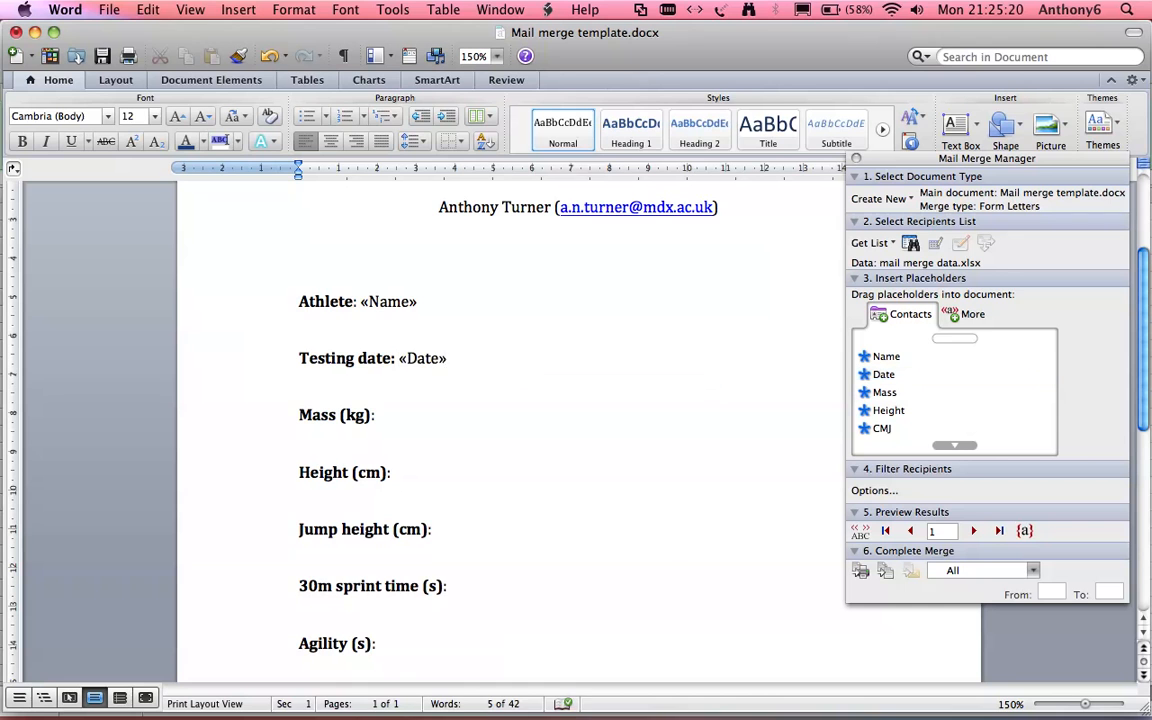
drag(884, 392, 484, 414)
click(893, 411)
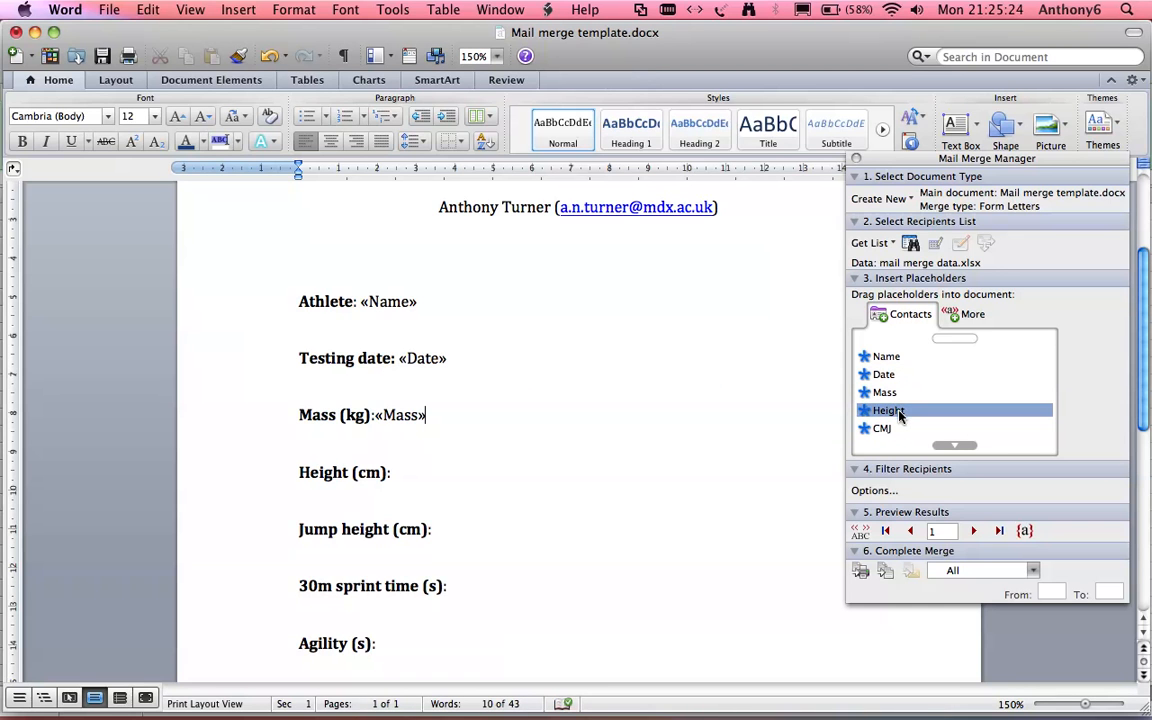
drag(899, 416, 557, 492)
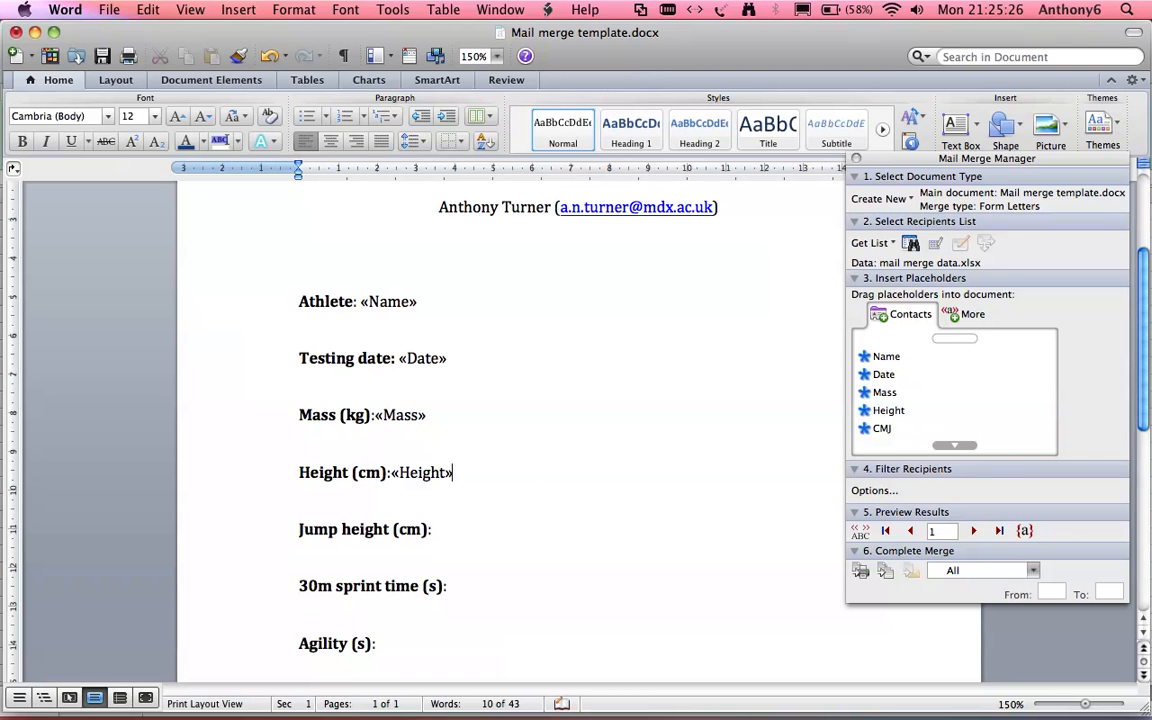
Insert the CMJ, M_30m and agility placeholders after the Jump height (cm), 30m sprint time (s) and Agility (s) labels.
drag(881, 428, 550, 533)
click(953, 447)
drag(889, 410, 588, 587)
click(953, 447)
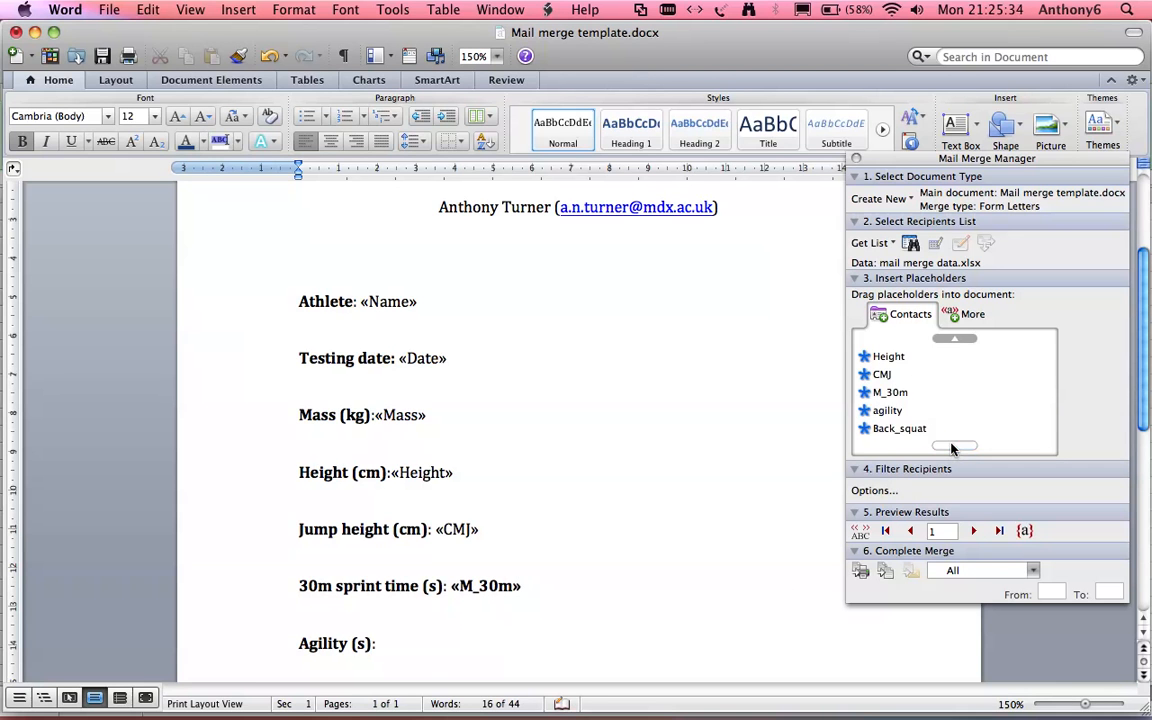
click(889, 392)
drag(887, 410, 702, 653)
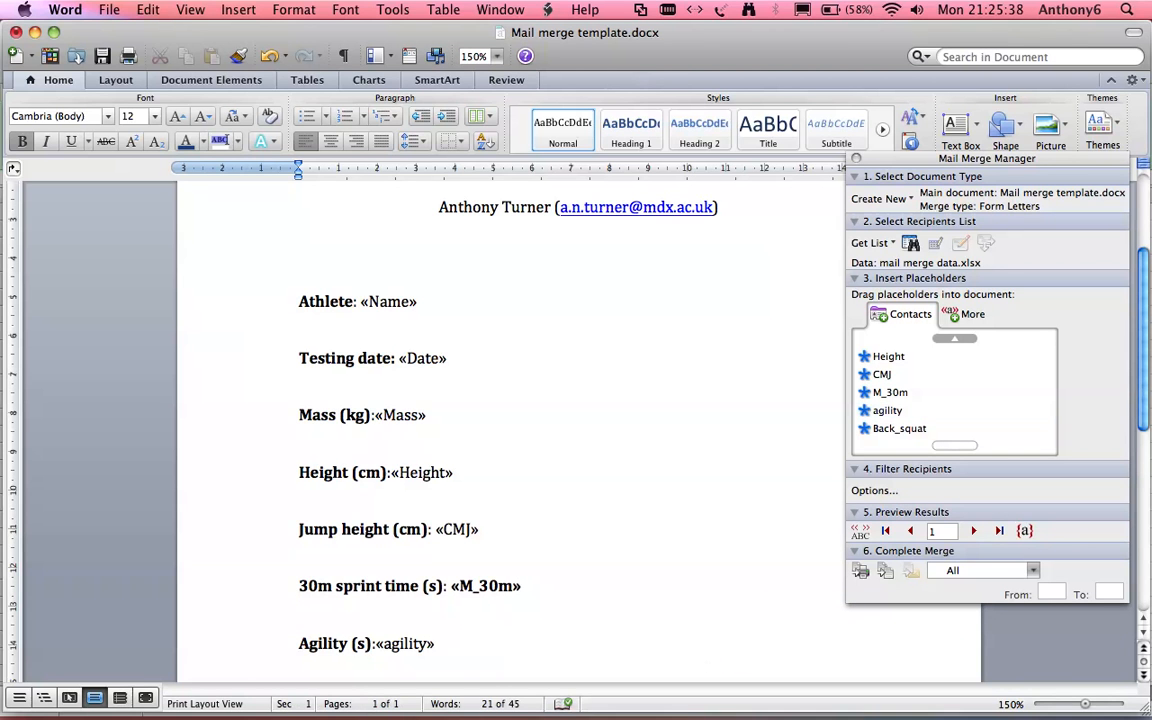
Insert the Back_squat placeholder after the Back squat (kg) label and merge all records into a new document.
scroll(579, 432, down, 1)
scroll(579, 432, down, 2)
drag(899, 428, 640, 592)
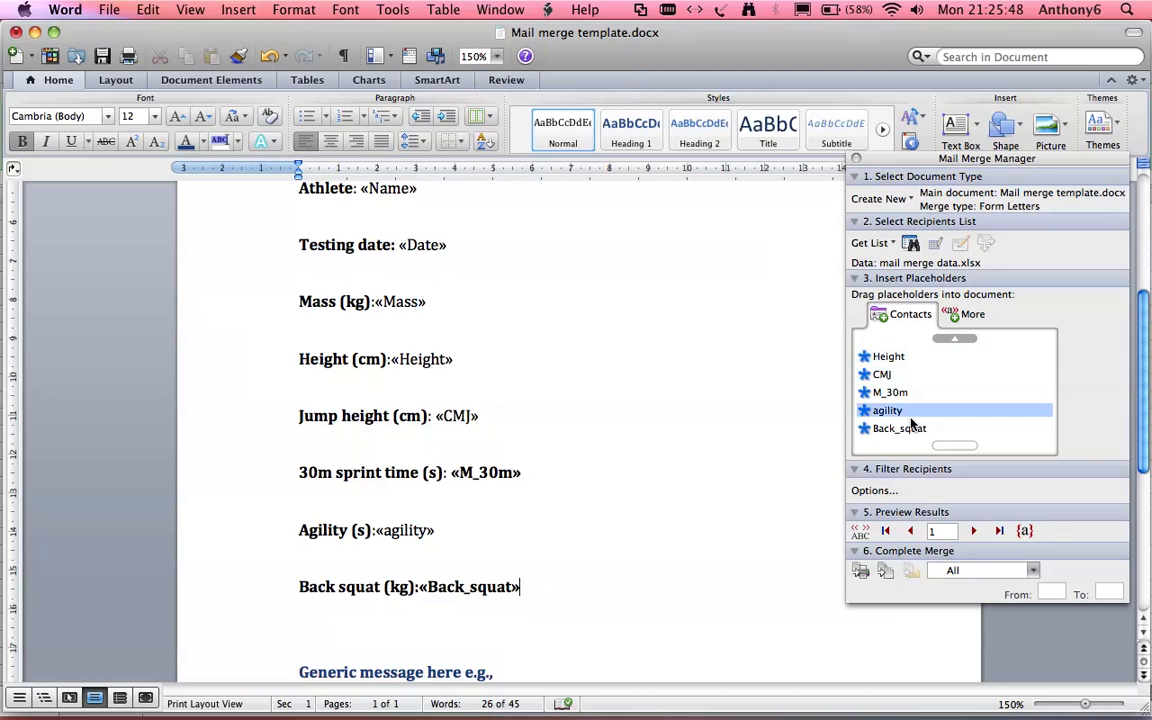
click(884, 571)
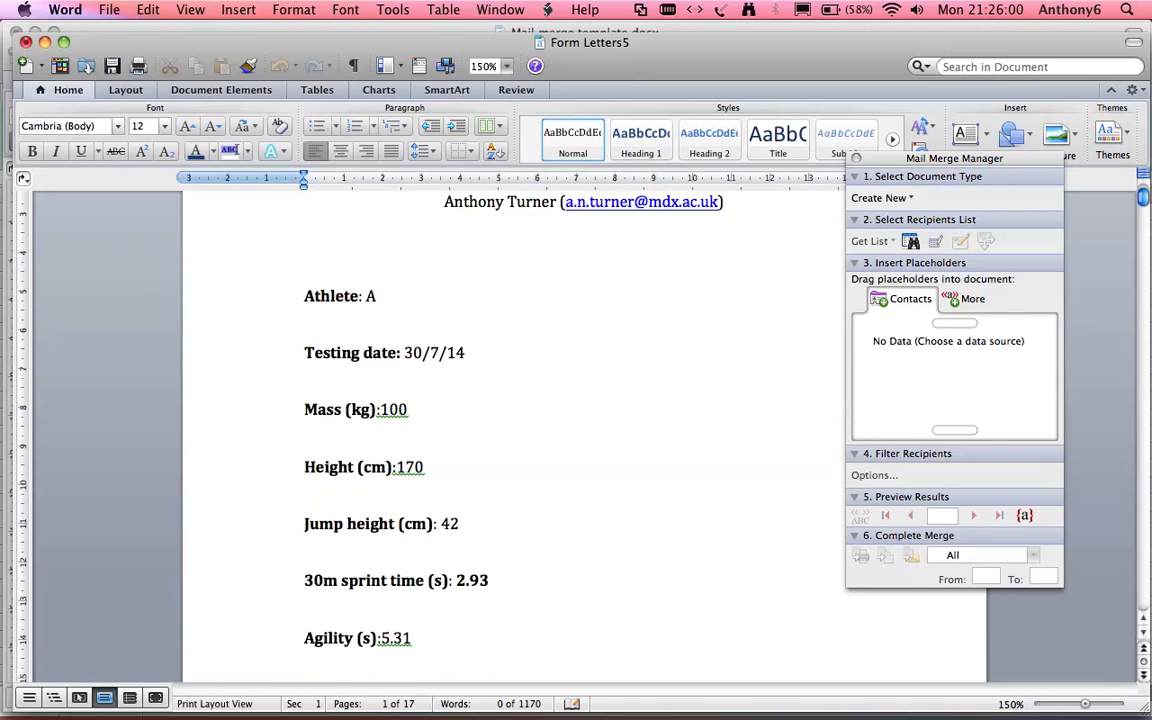
Look through the merged letters to check each athlete's filled-in test results, ending at the first letter.
scroll(697, 352, down, 15)
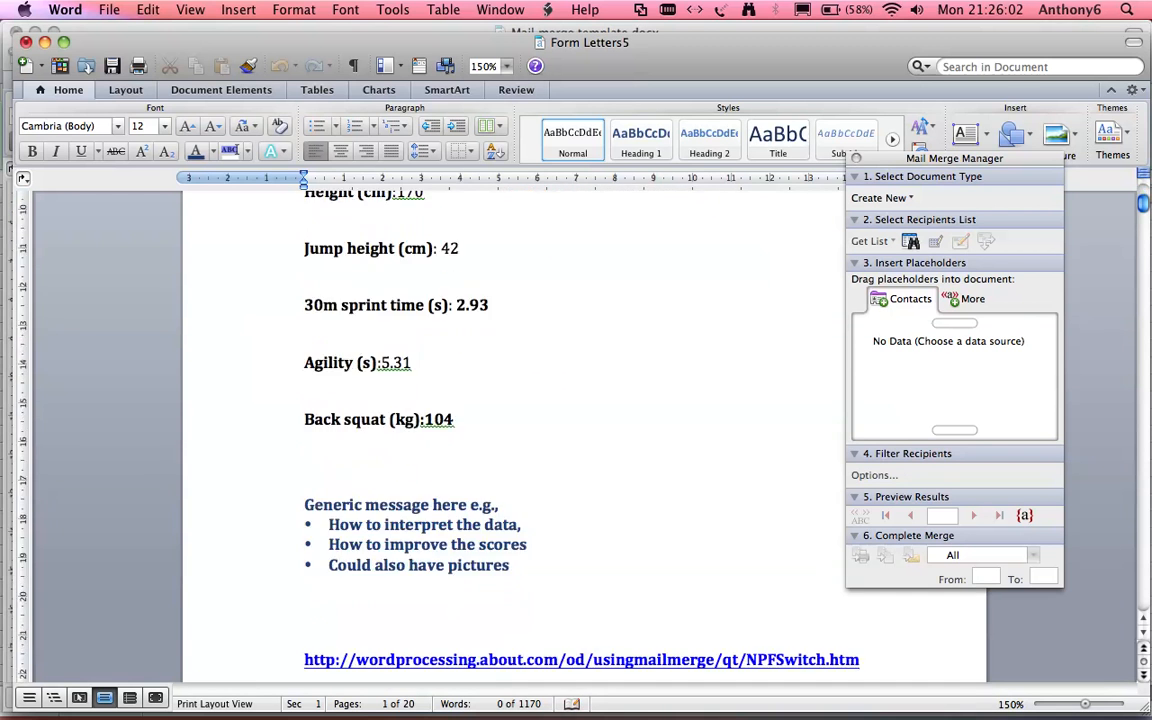
scroll(697, 352, down, 11)
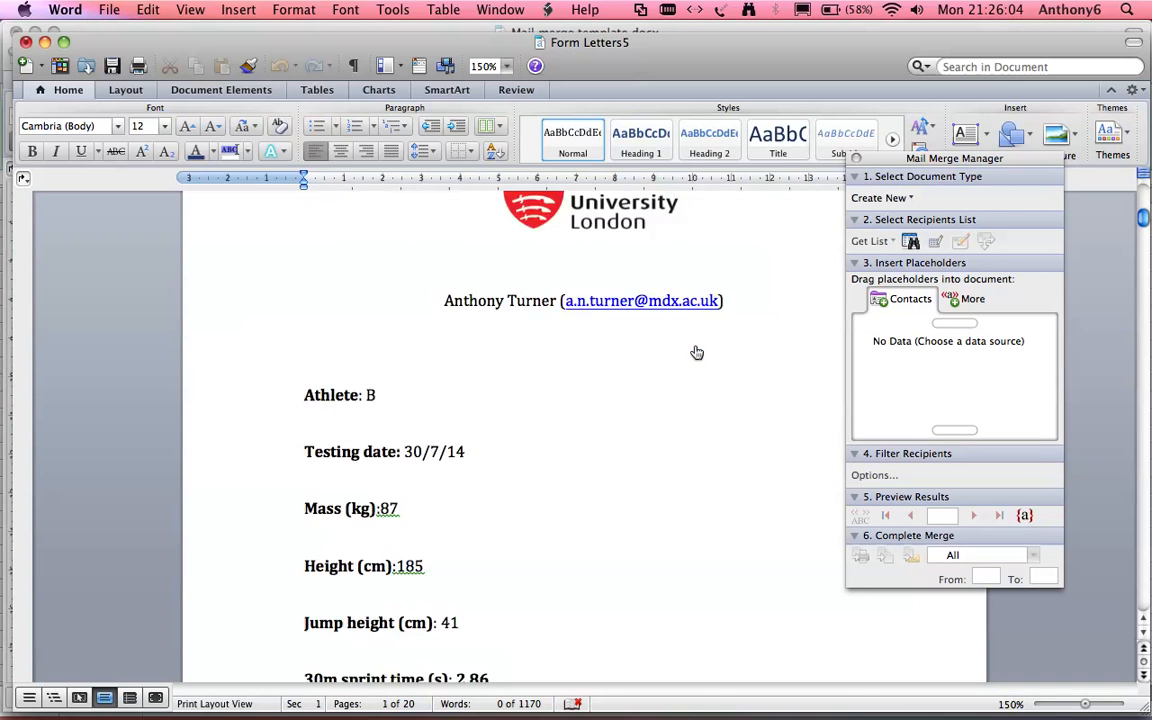
scroll(697, 352, down, 18)
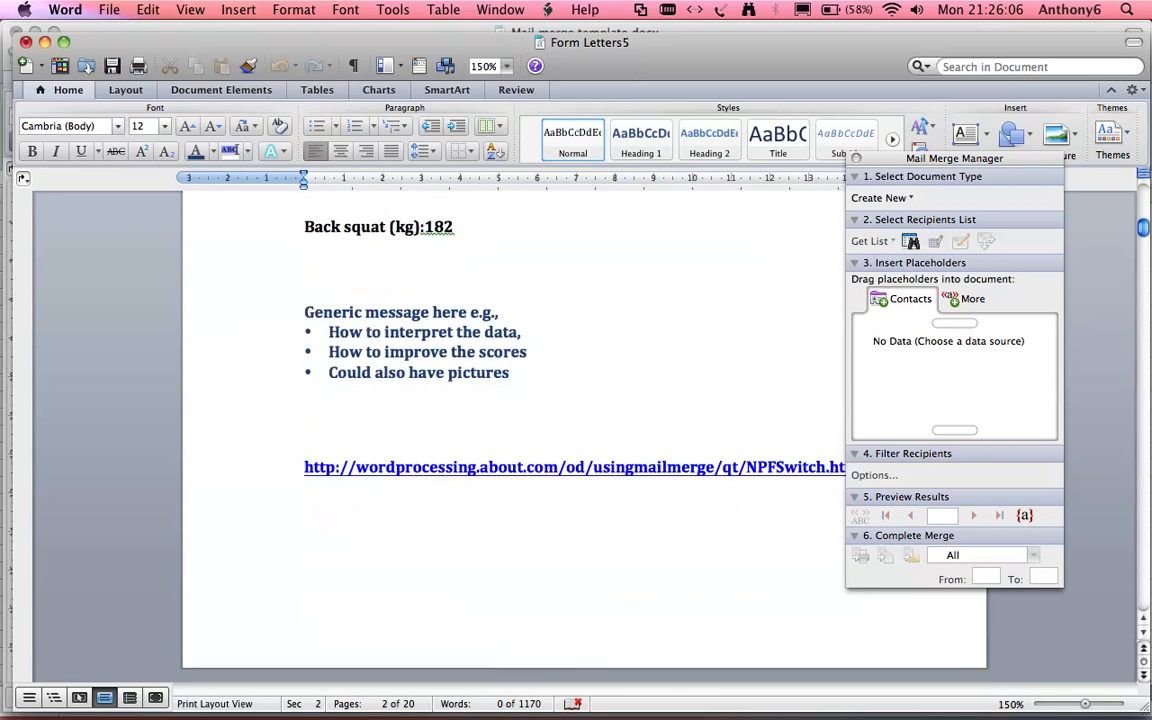
scroll(697, 352, up, 5)
scroll(695, 352, down, 5)
scroll(695, 352, up, 7)
scroll(695, 352, up, 20)
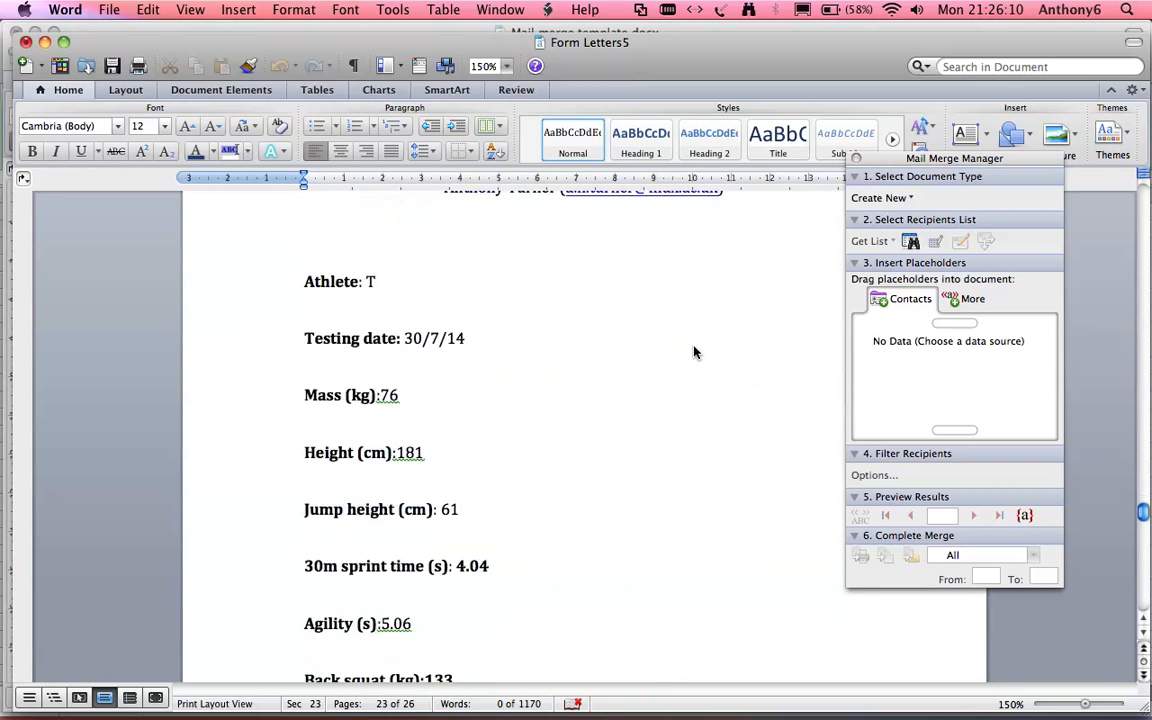
scroll(695, 352, up, 20)
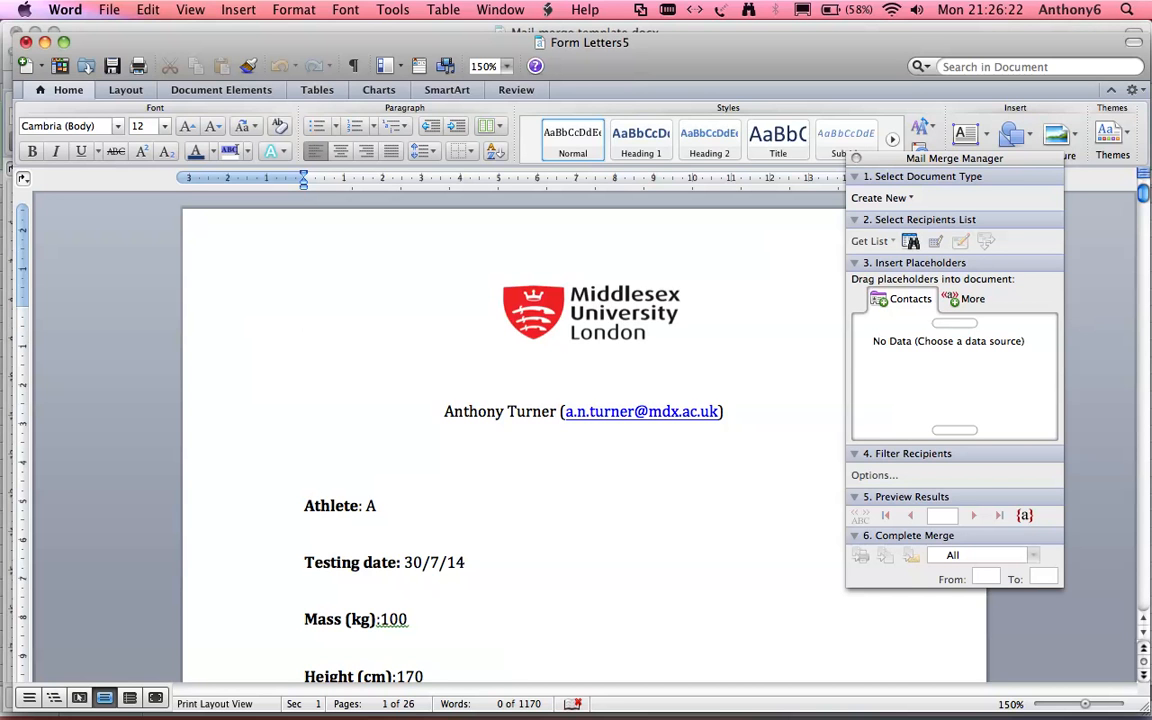
scroll(500, 430, down, 4)
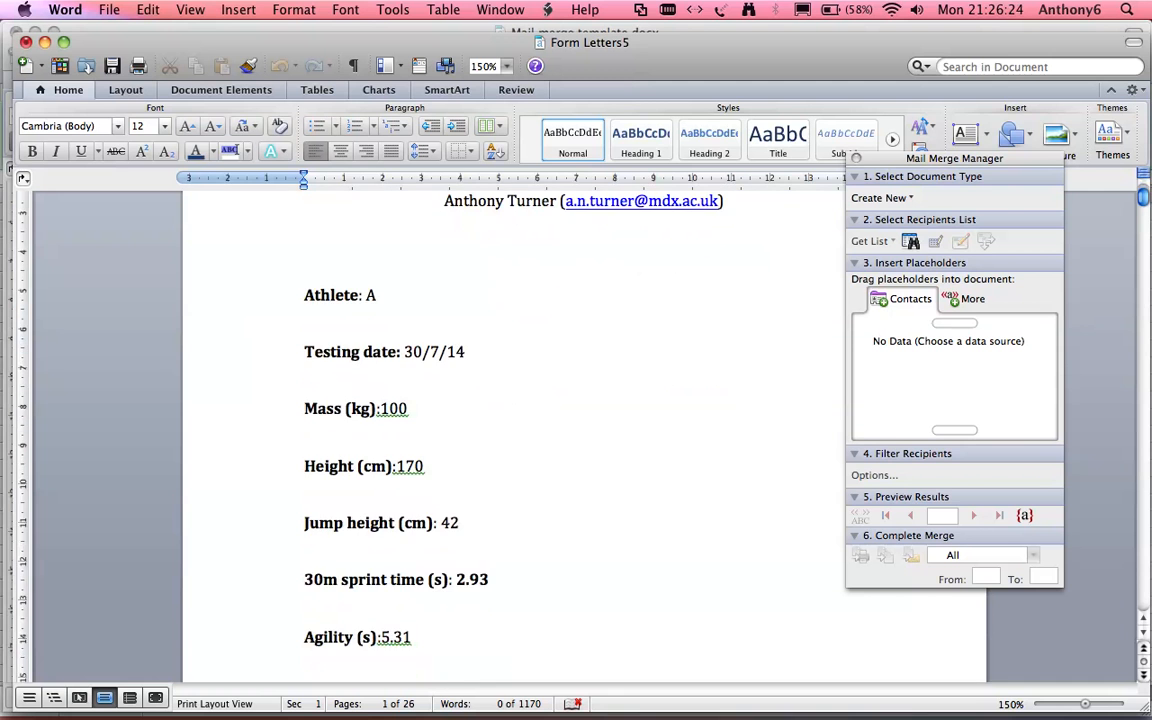
scroll(500, 430, up, 2)
scroll(500, 430, up, 3)
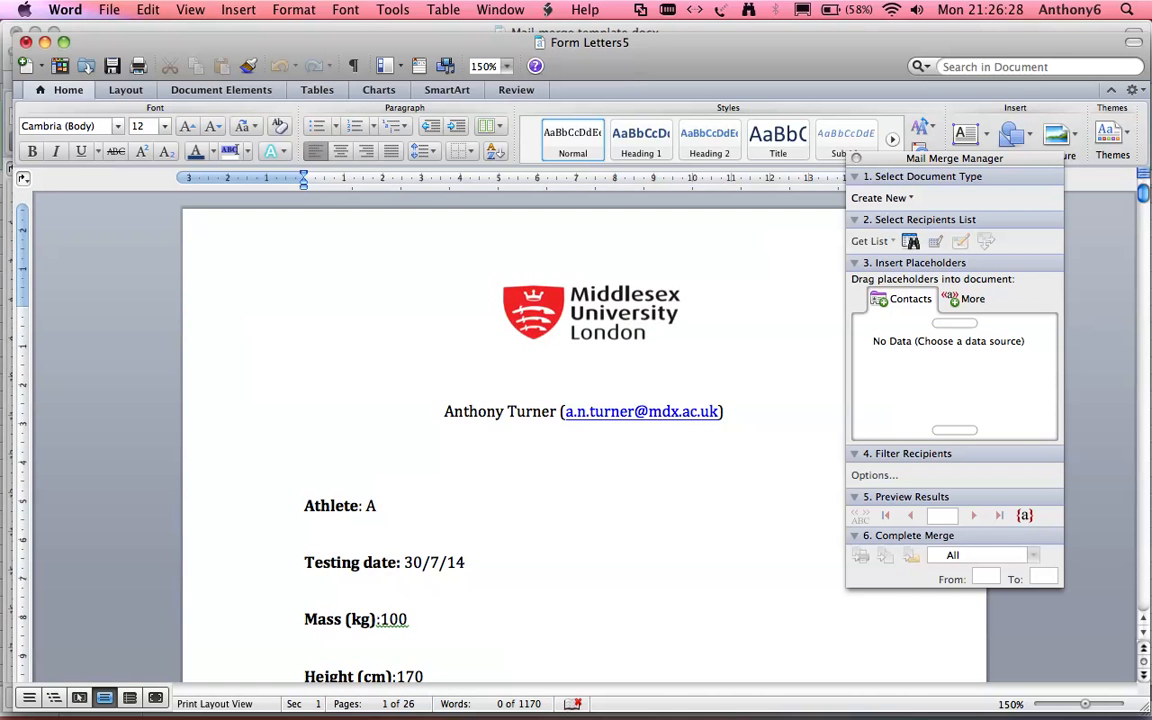
Close the Mail Merge Manager to leave the merged letters unobstructed.
click(856, 161)
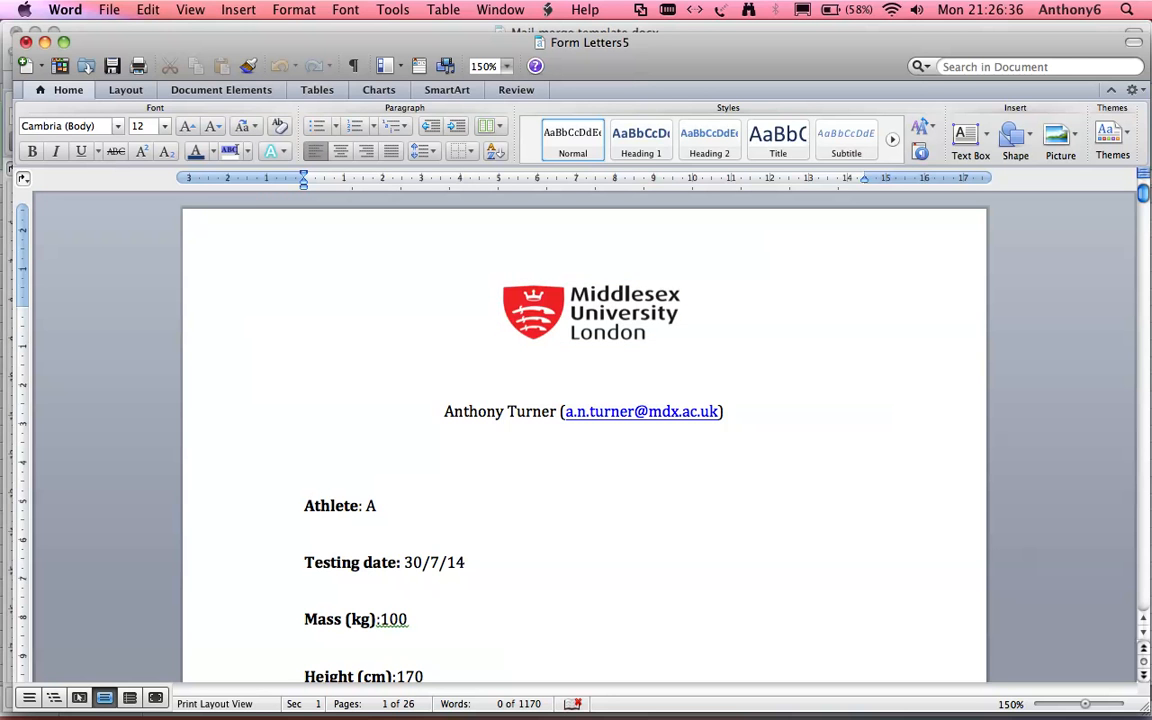
scroll(584, 440, down, 8)
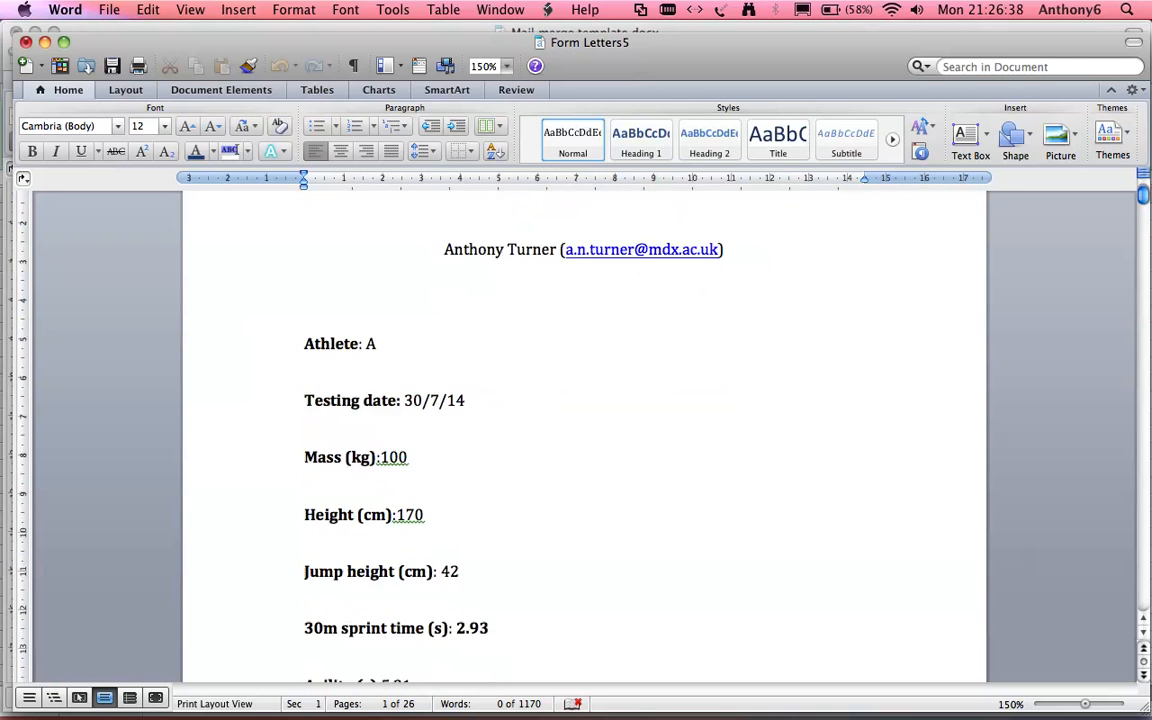
Review the first merged letter from the athlete's test results down to the generic message and the web link.
scroll(584, 440, down, 4)
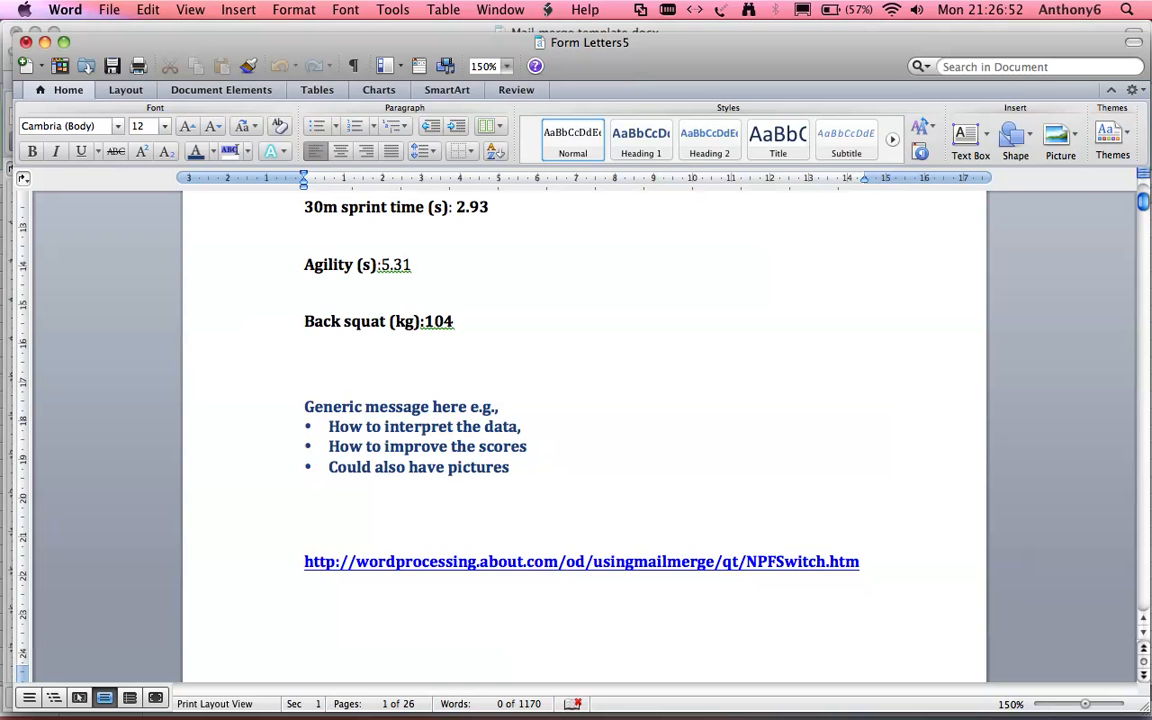
scroll(584, 430, down, 2)
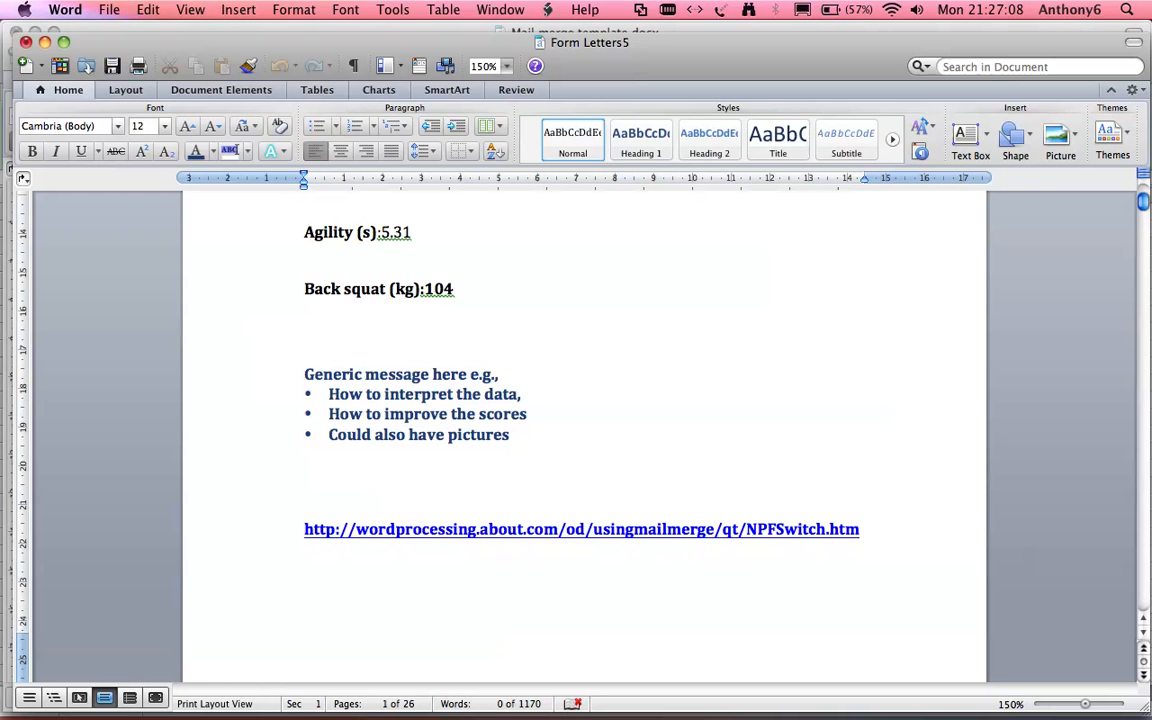
scroll(584, 430, up, 3)
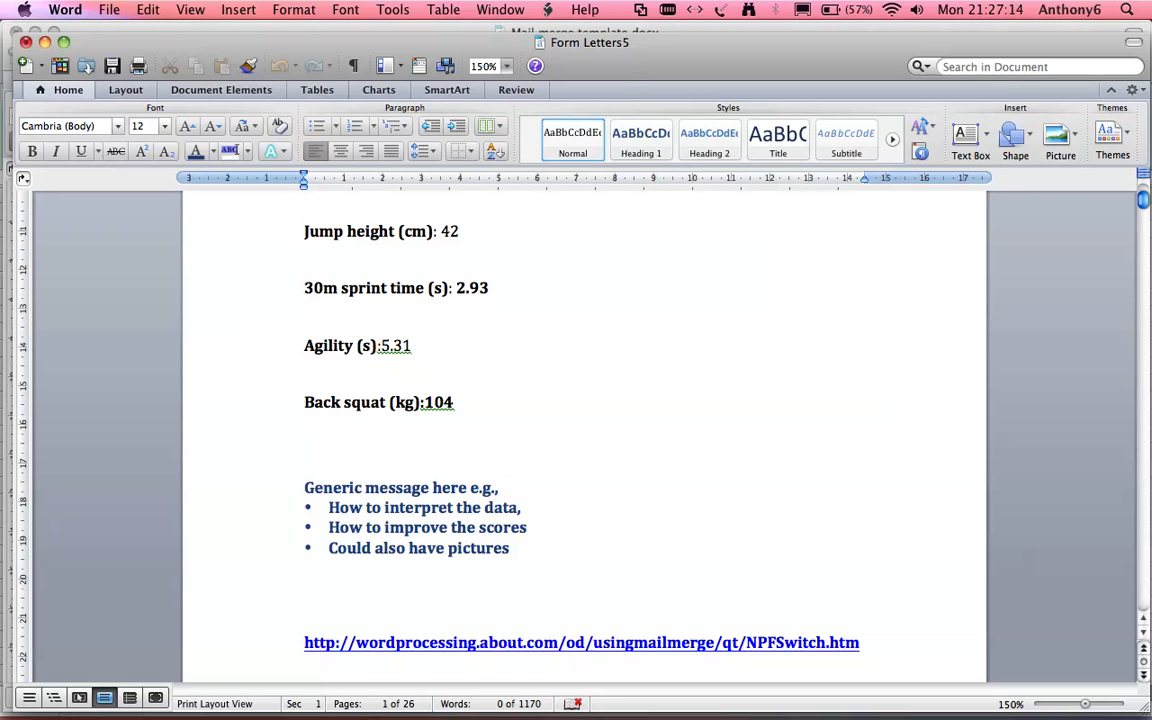
scroll(584, 430, up, 5)
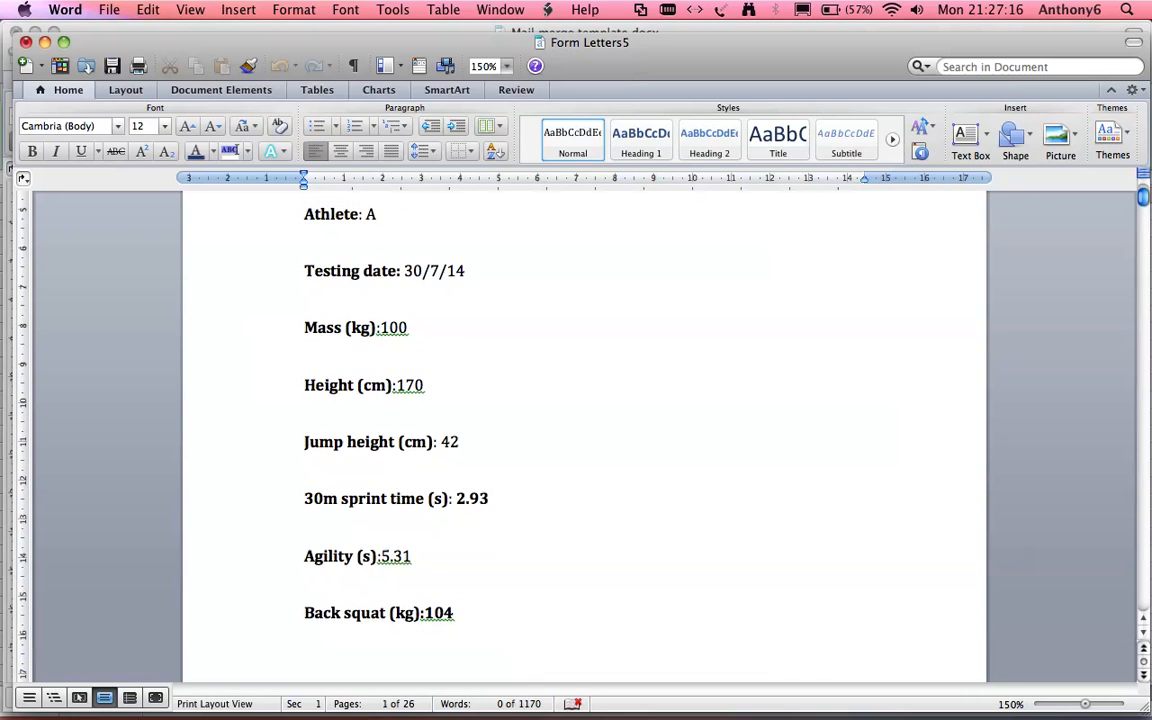
scroll(584, 430, up, 1)
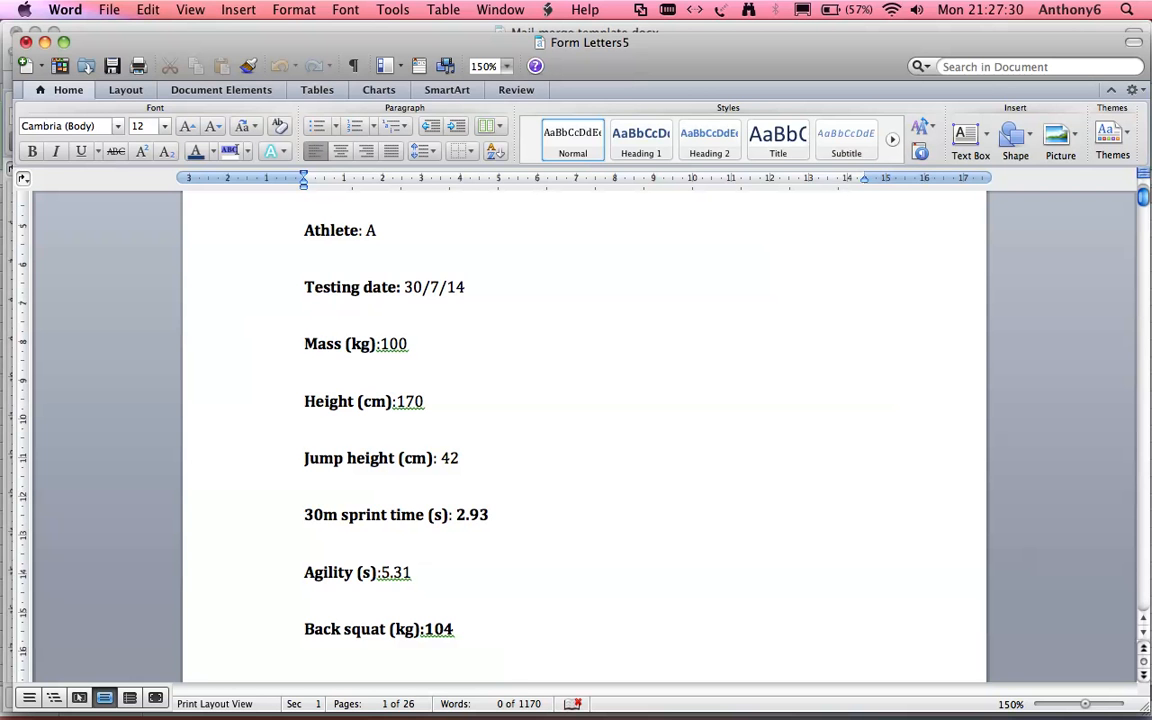
Open the NPFSwitch web link at the end of the letter and read the article's instructions for setting decimal places in mail merge fields.
scroll(584, 430, down, 5)
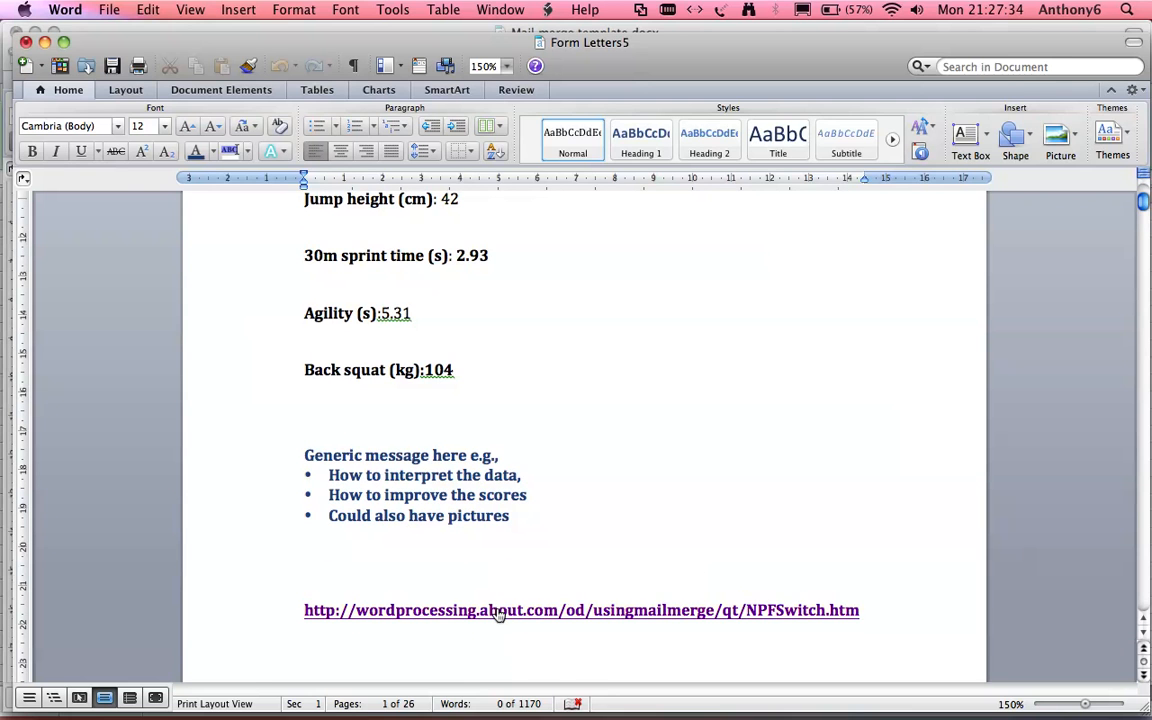
click(497, 612)
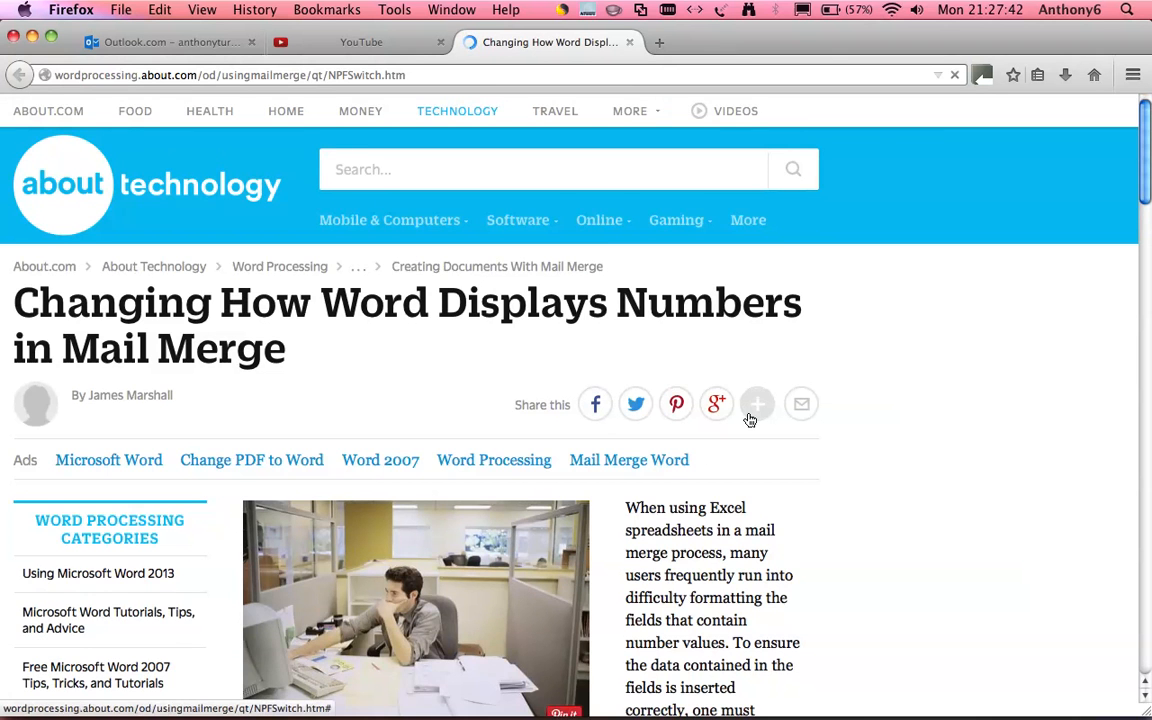
scroll(748, 418, down, 2)
scroll(748, 418, down, 10)
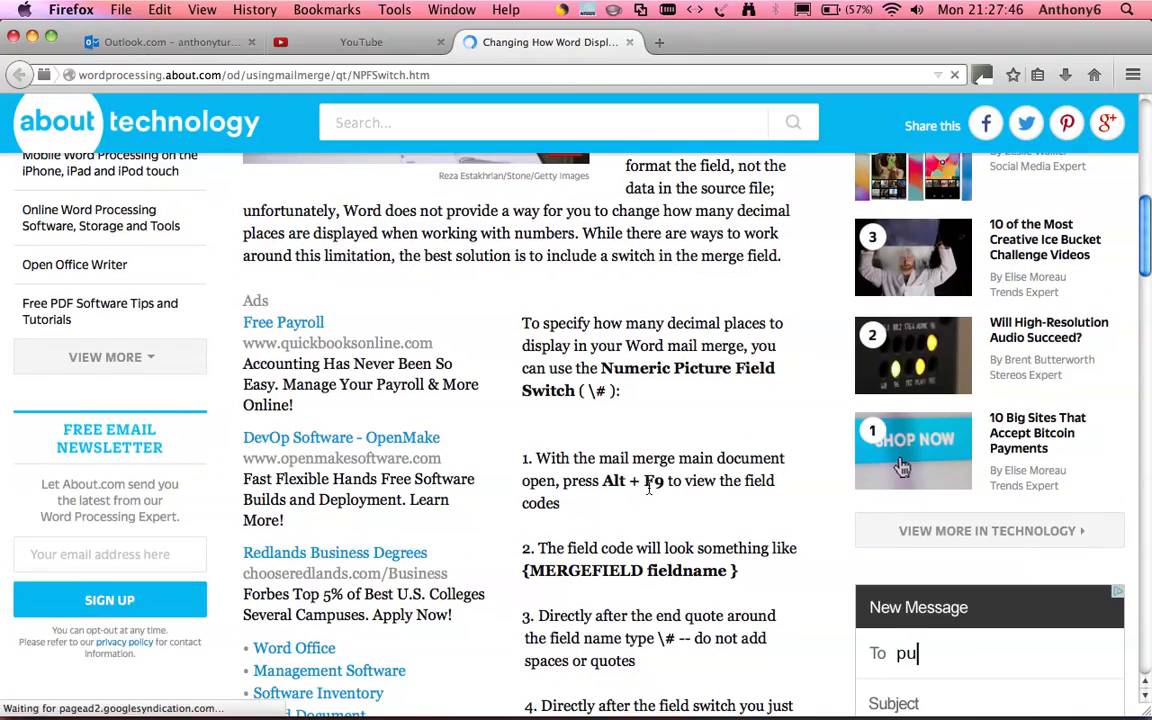
scroll(651, 491, down, 1)
scroll(651, 491, down, 3)
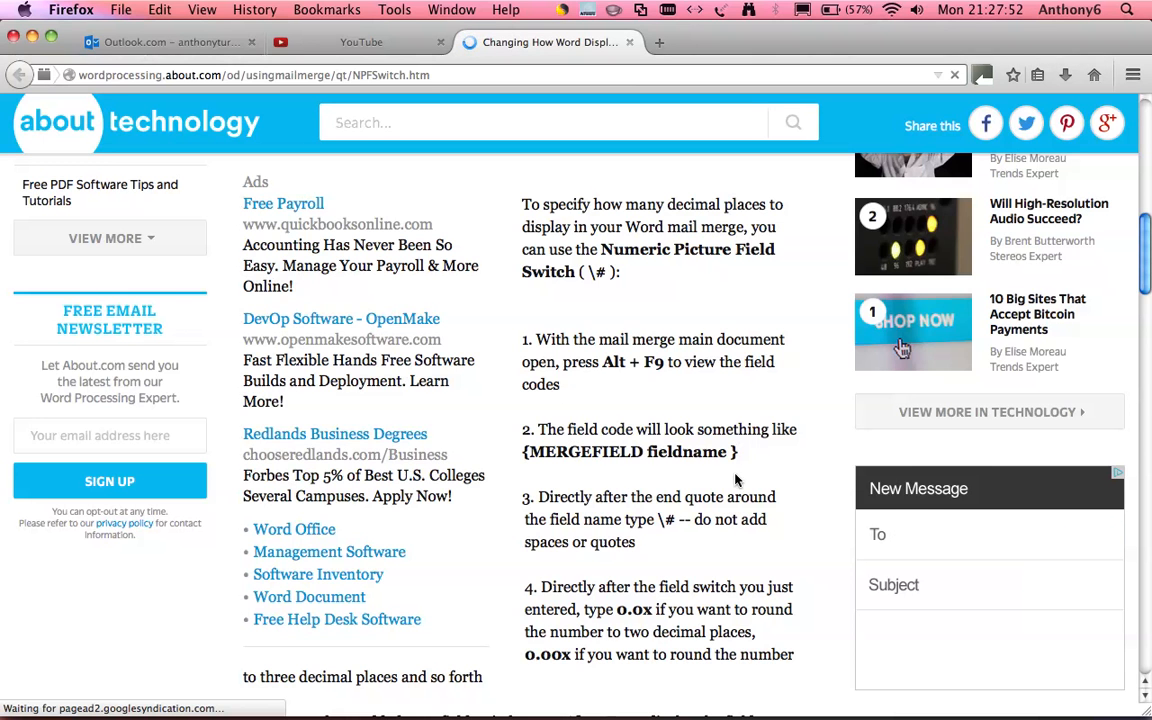
scroll(734, 481, down, 1)
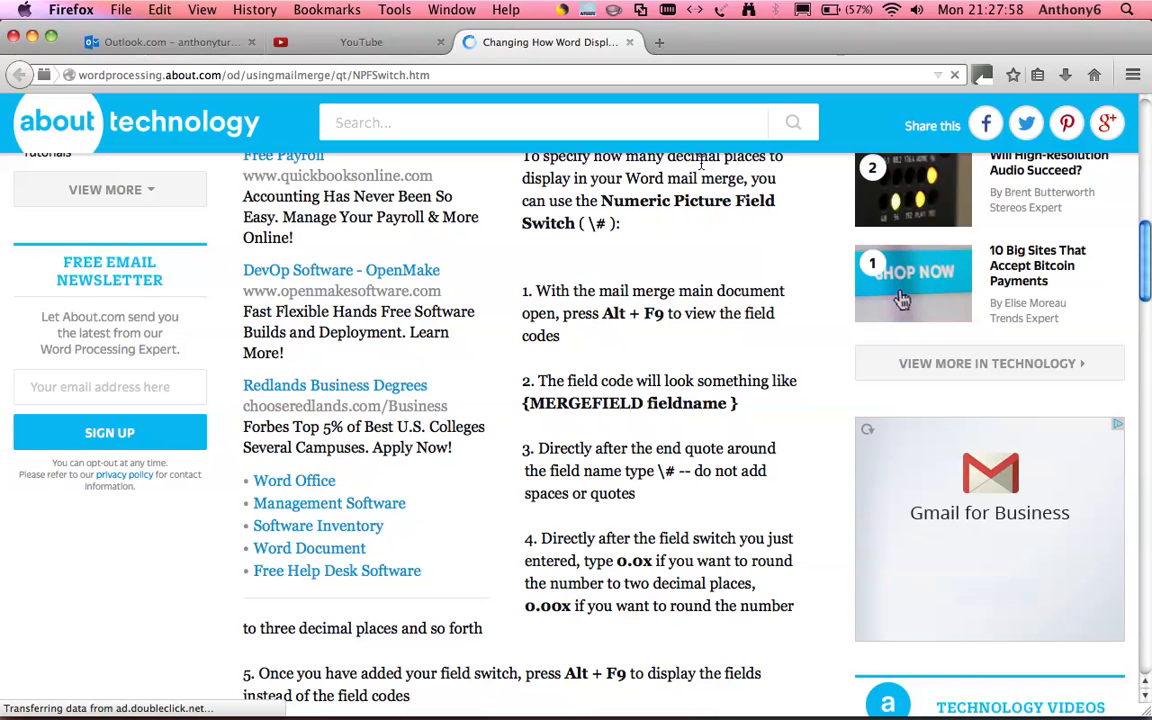
Switch back to the Word document Mail merge template.docx and go through its merge fields from Name to M_30m.
key(F3)
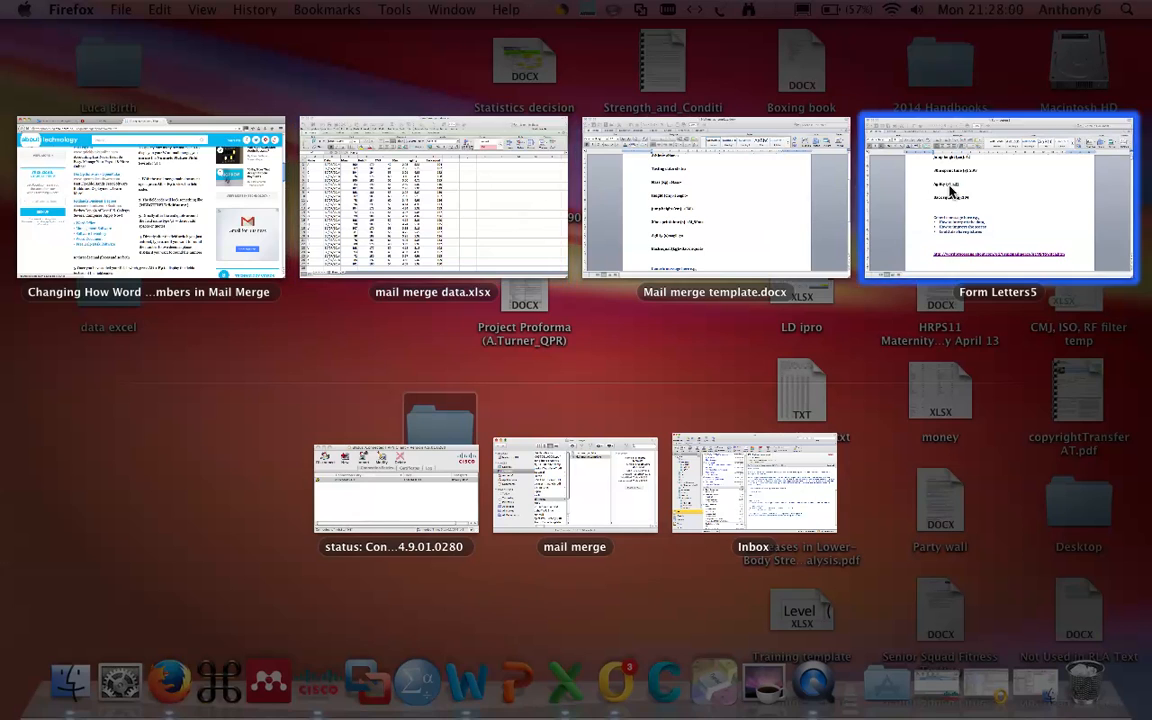
click(762, 216)
scroll(643, 470, up, 6)
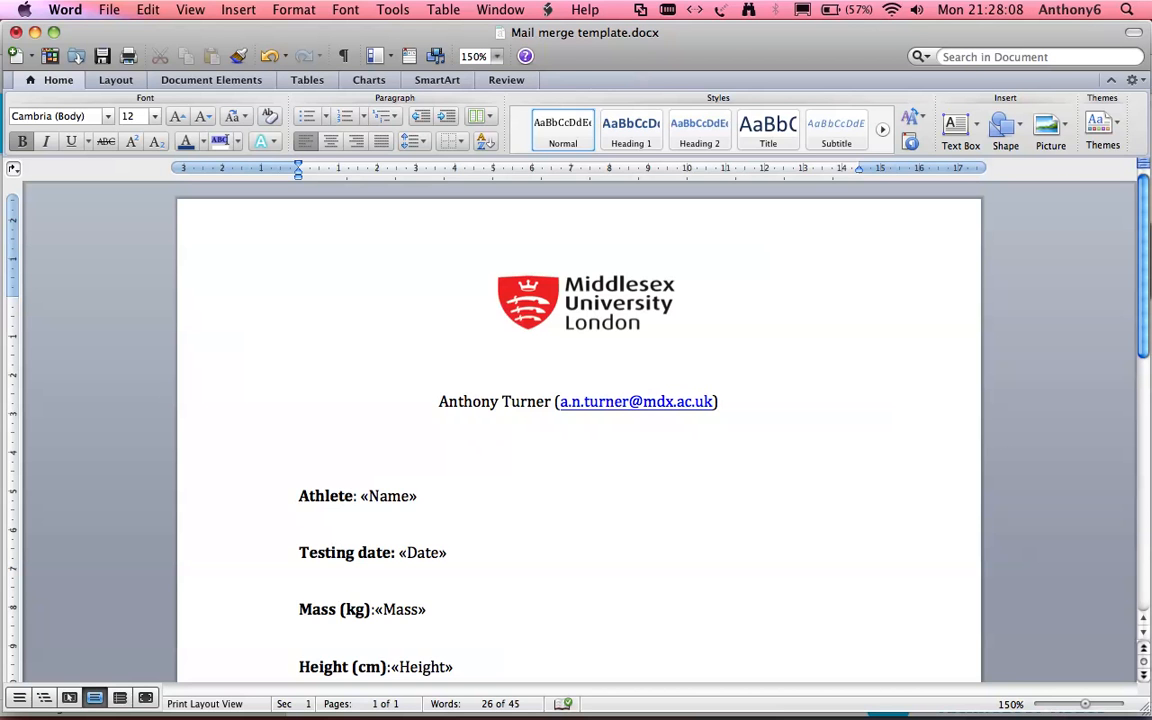
scroll(578, 430, down, 3)
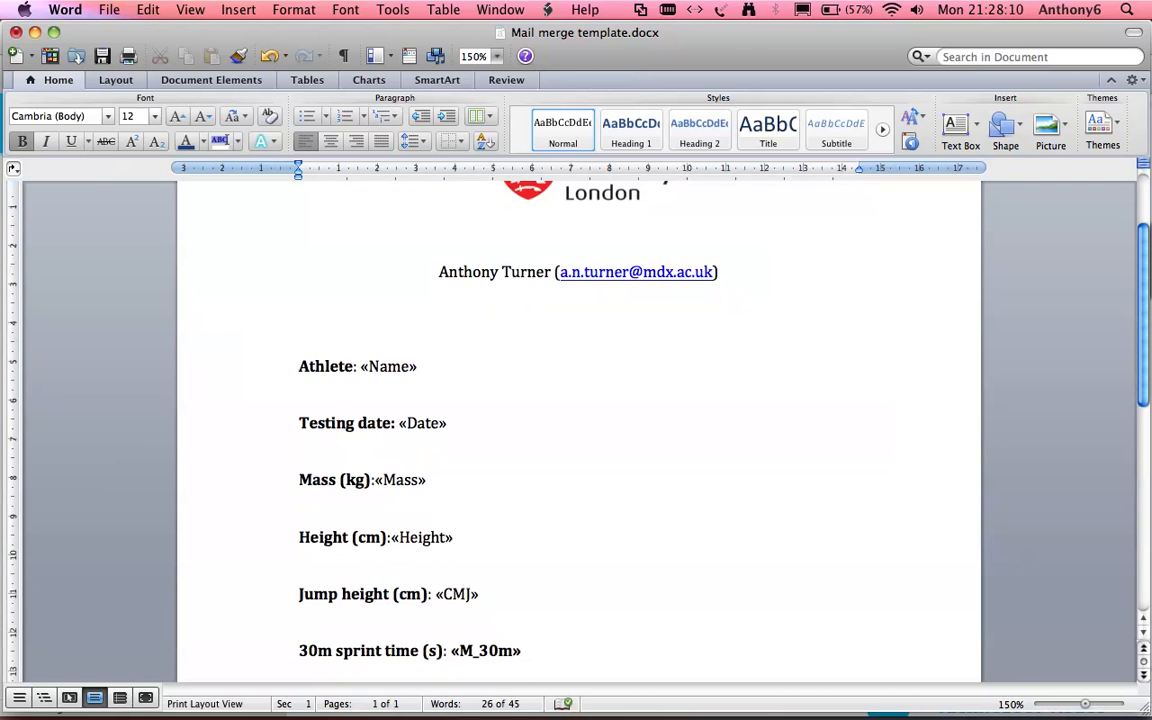